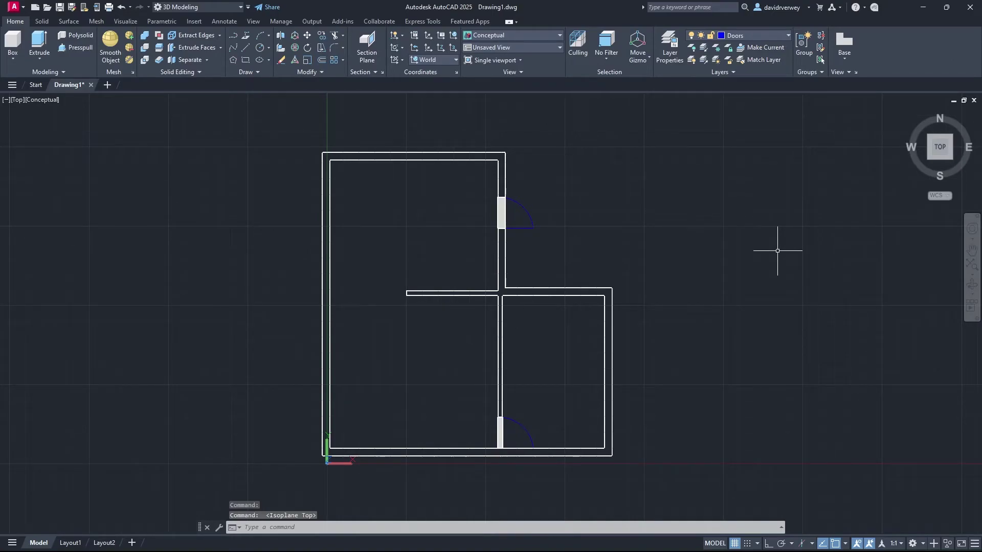
# Preview the finished walls in the SE isometric view from the ViewCube
pyautogui.click(951, 158)
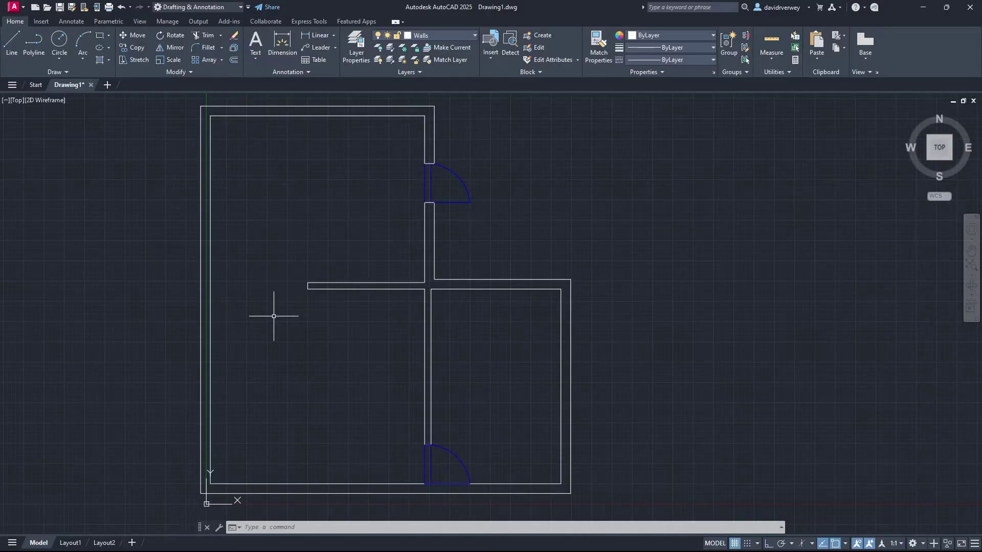
# Cycle the isometric drawing plane to right, then to left, with F5
pyautogui.press('F5')
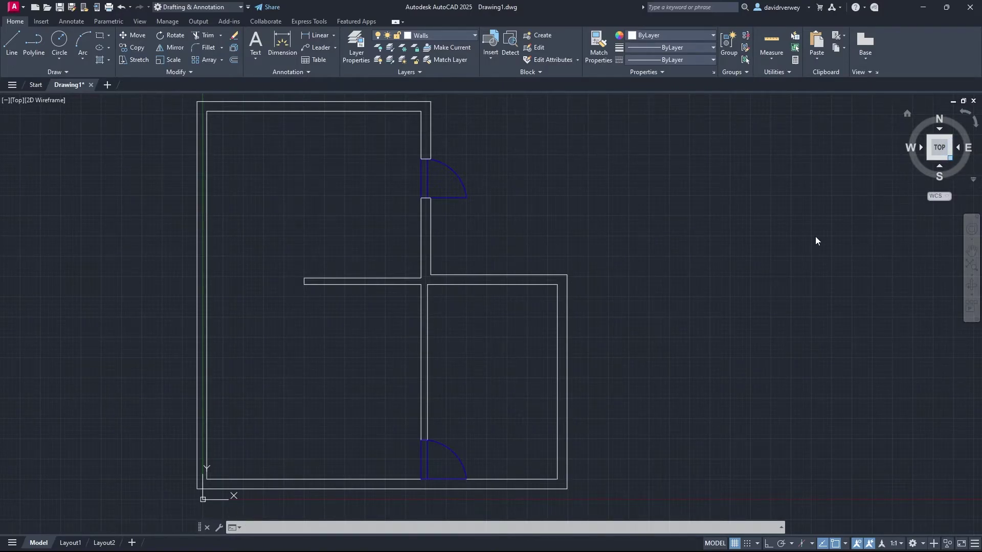
pyautogui.scroll(3, 531, 238)
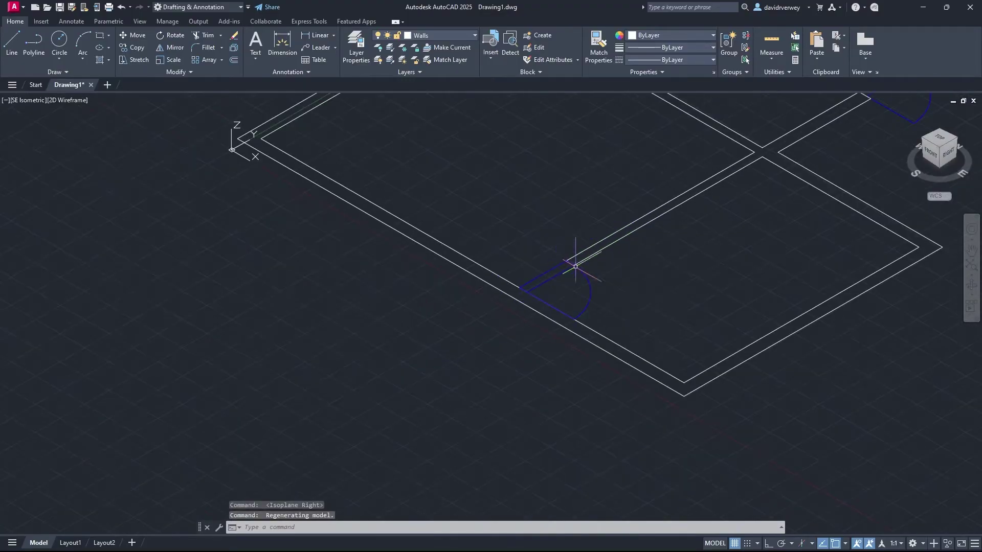
pyautogui.scroll(-4, 511, 335)
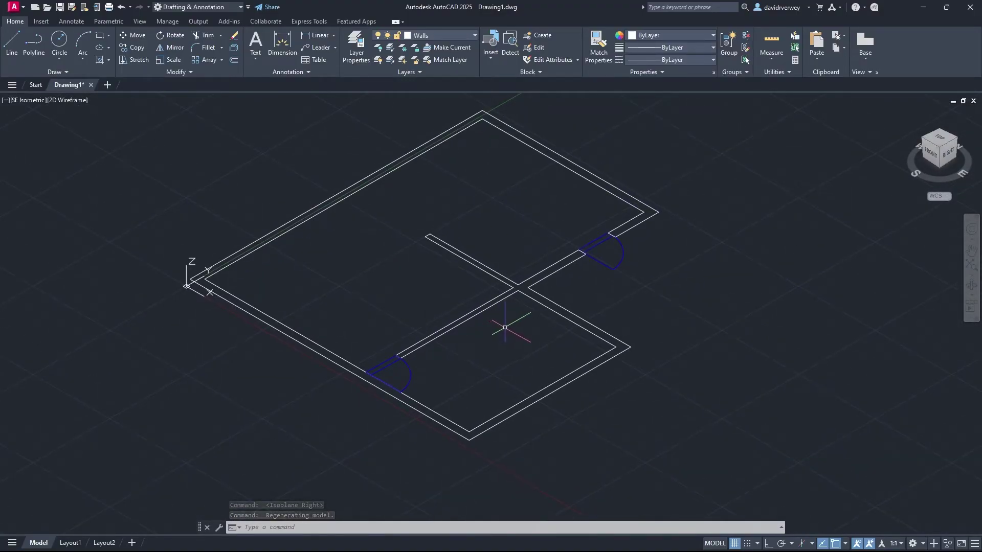
pyautogui.press('F5')
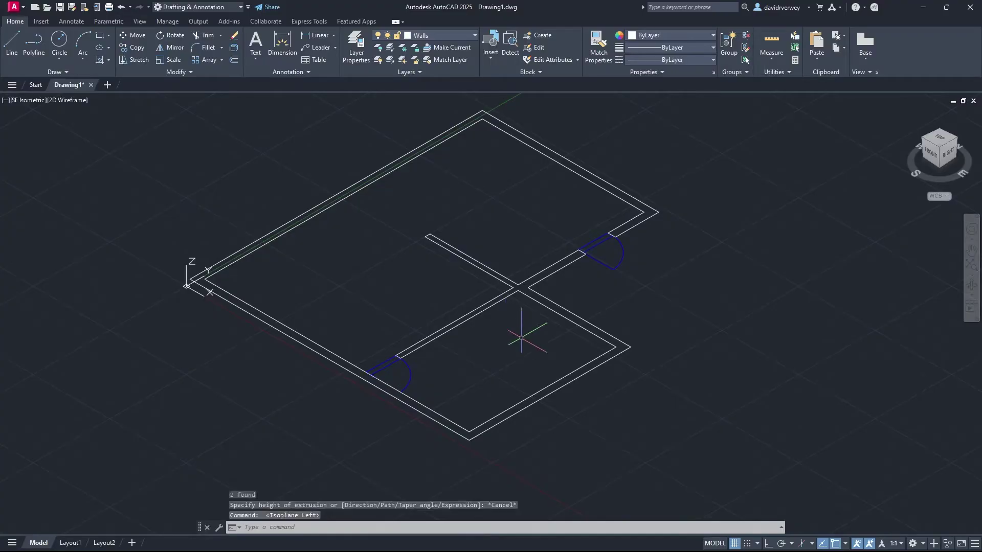
# Window-select all the wall outlines and switch to the 3D Modeling workspace
pyautogui.click(591, 407)
pyautogui.click(475, 294)
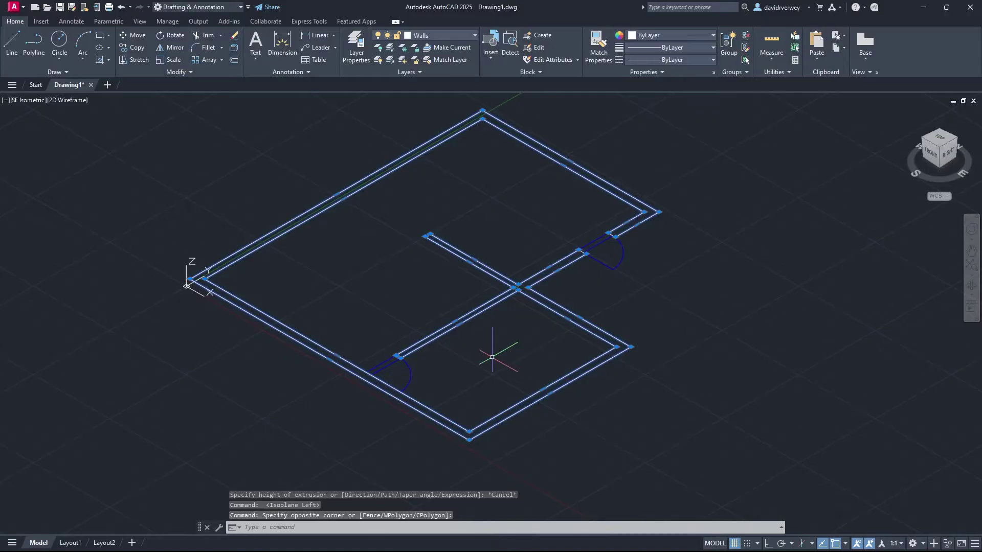
pyautogui.click(228, 10)
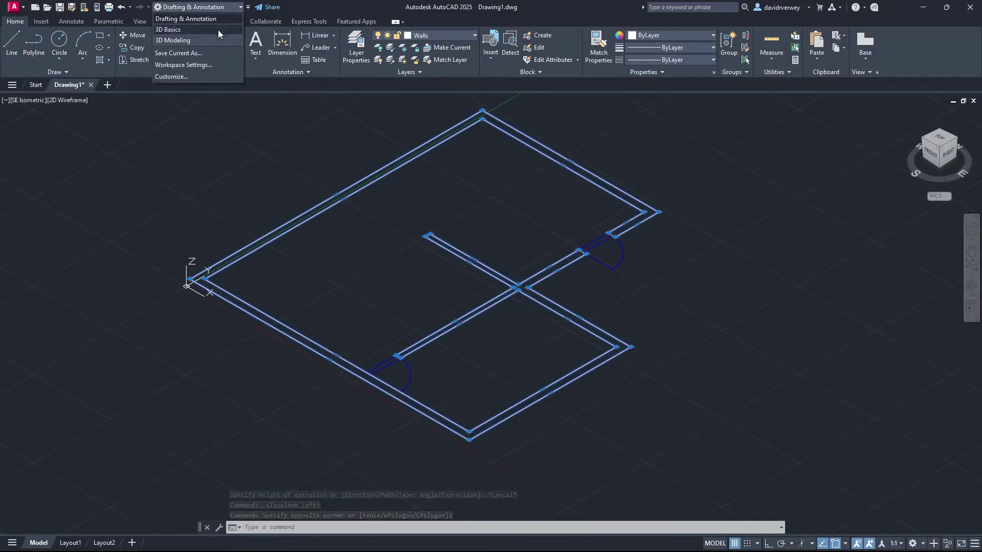
pyautogui.click(222, 43)
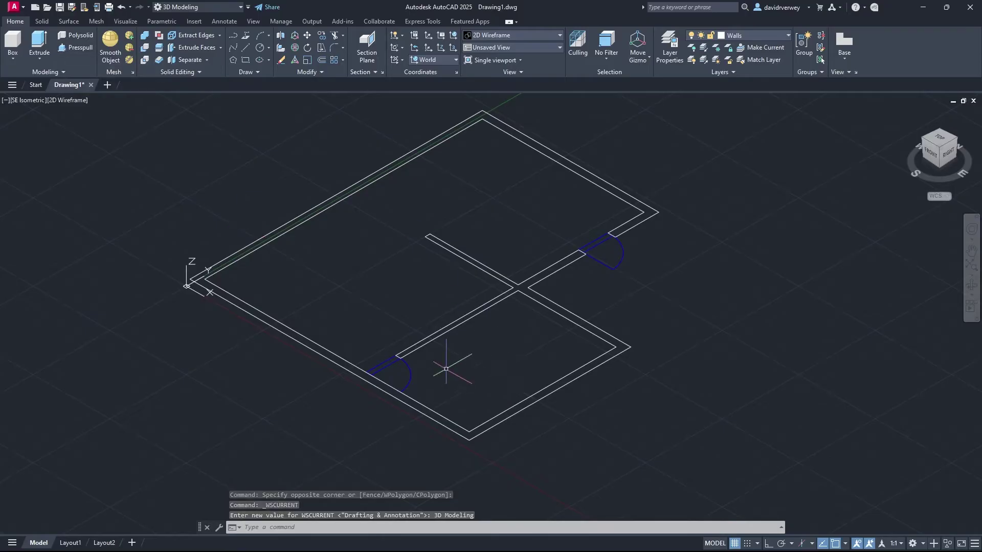
# Select all wall outlines and extrude them, entering a height of 9 (correcting a mistyped 10)
pyautogui.click(571, 420)
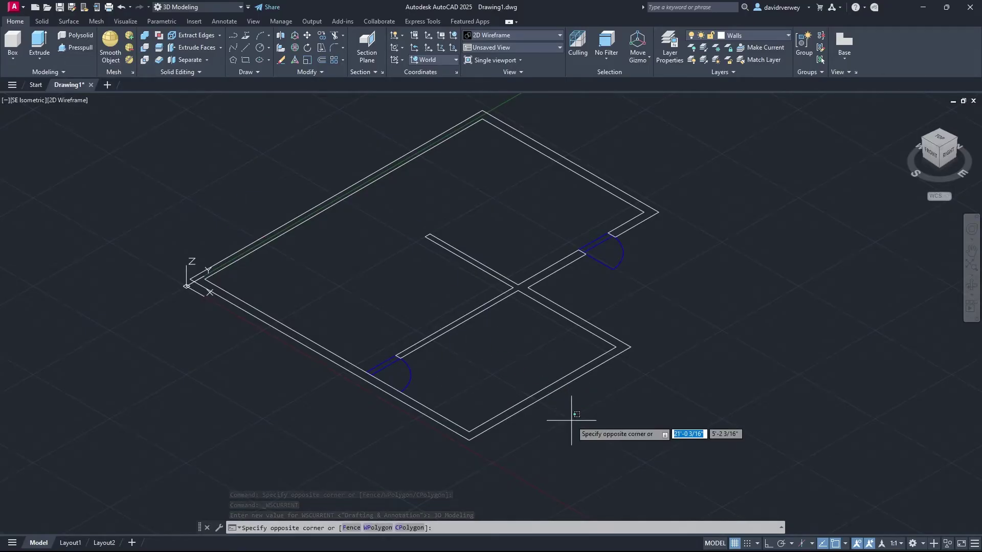
pyautogui.click(477, 300)
pyautogui.write('EXTRUDE')
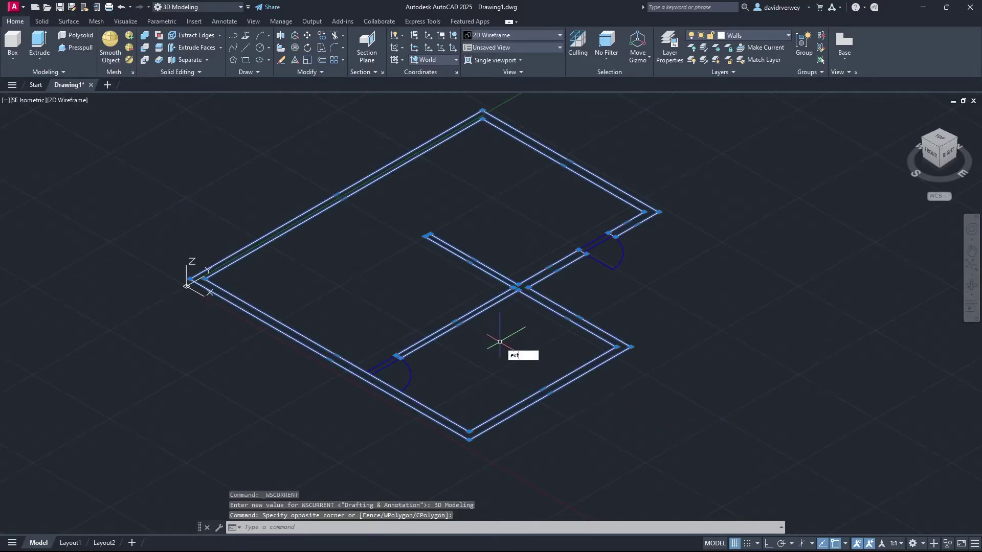
pyautogui.press('Return')
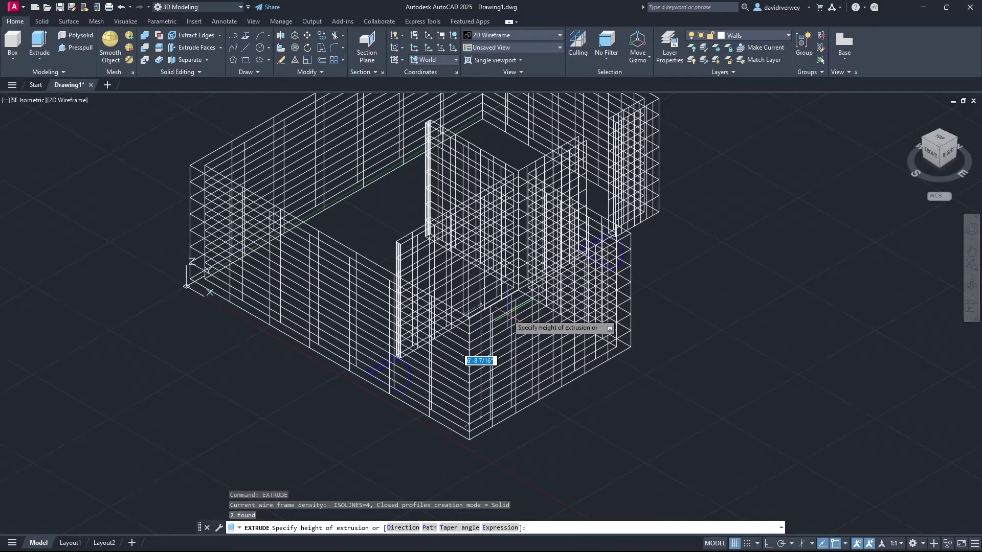
pyautogui.write('10')
pyautogui.press('BackSpace')
pyautogui.press('BackSpace')
pyautogui.write('9')
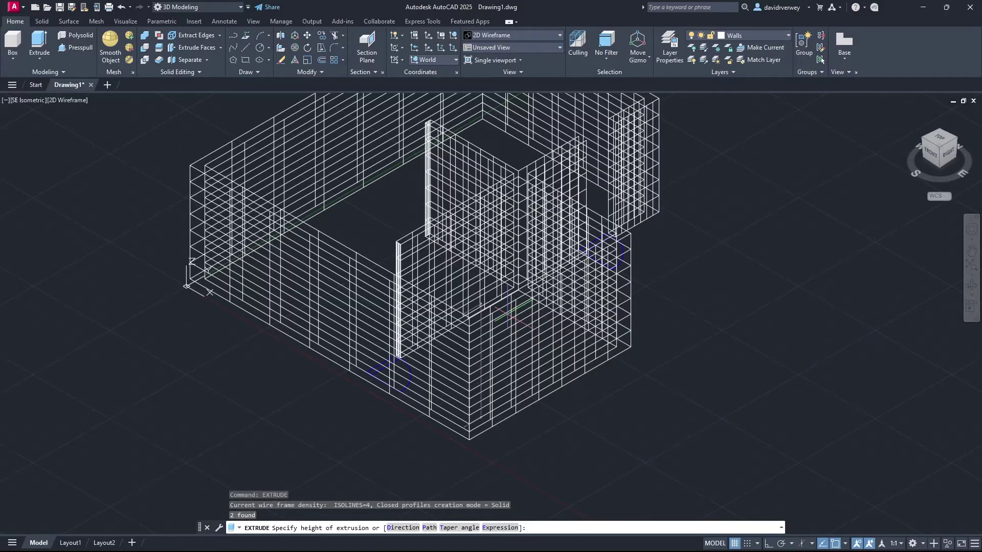
# Confirm the 9' extrusion and view the walls in the Realistic visual style
pyautogui.press('Return')
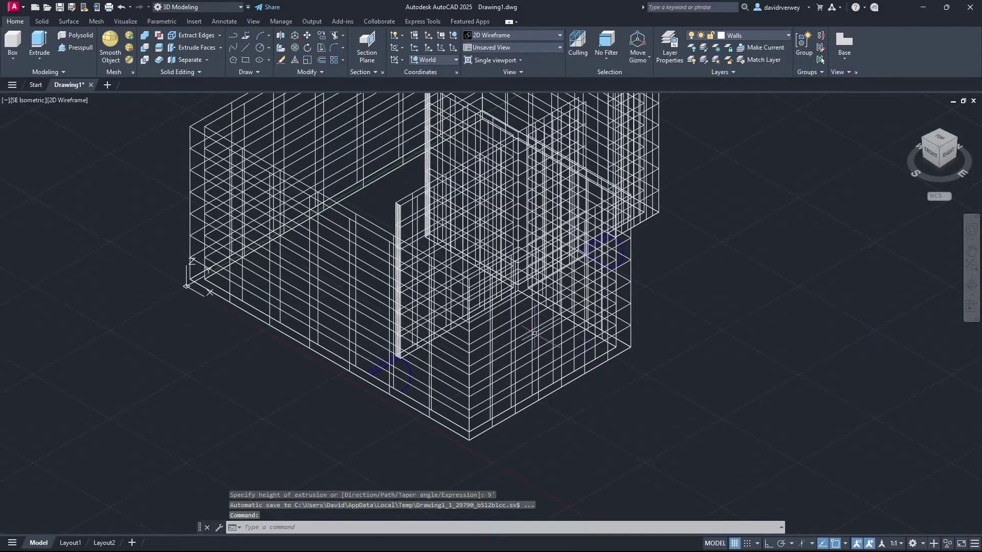
pyautogui.moveTo(526, 317); pyautogui.dragTo(517, 393, button='middle')
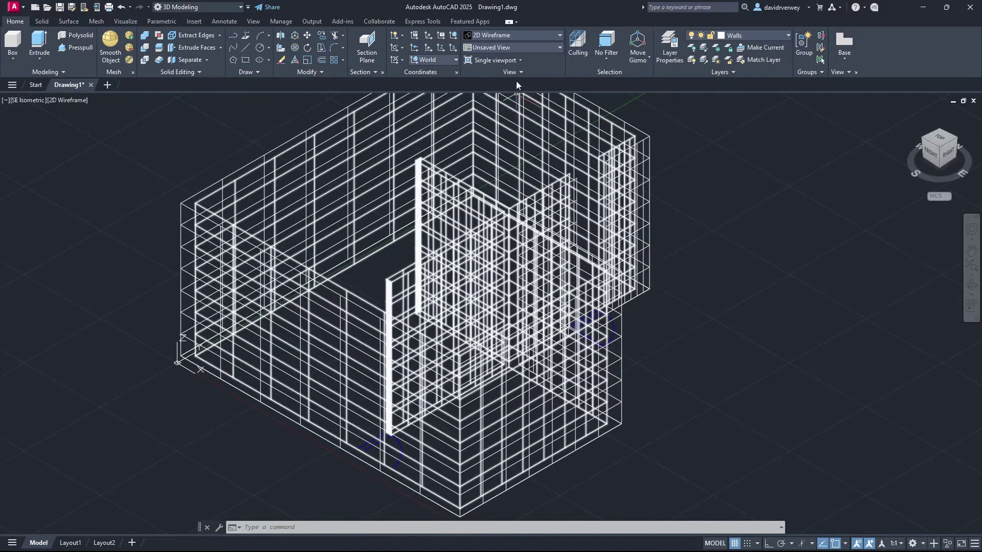
pyautogui.click(524, 35)
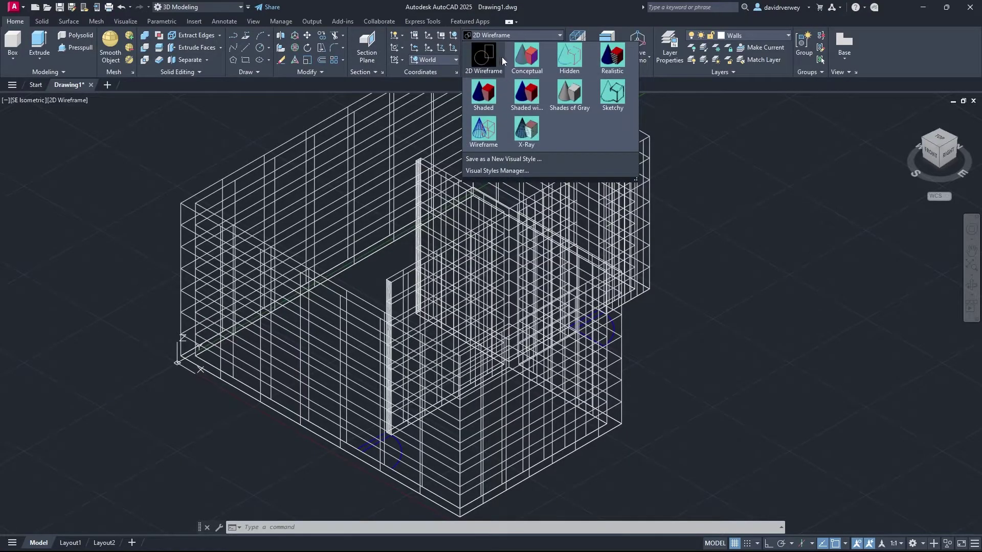
pyautogui.click(622, 67)
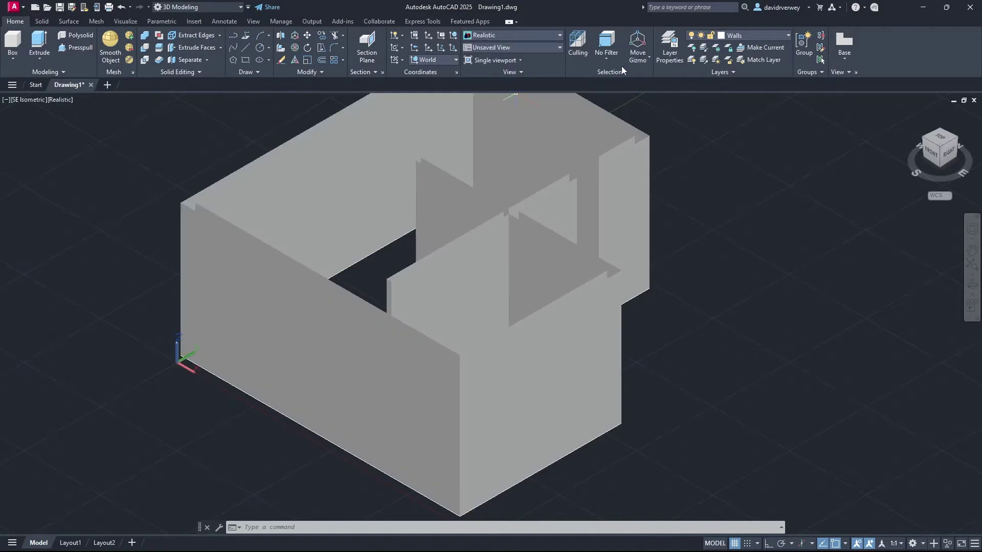
pyautogui.moveTo(495, 314); pyautogui.dragTo(527, 282, button='middle')
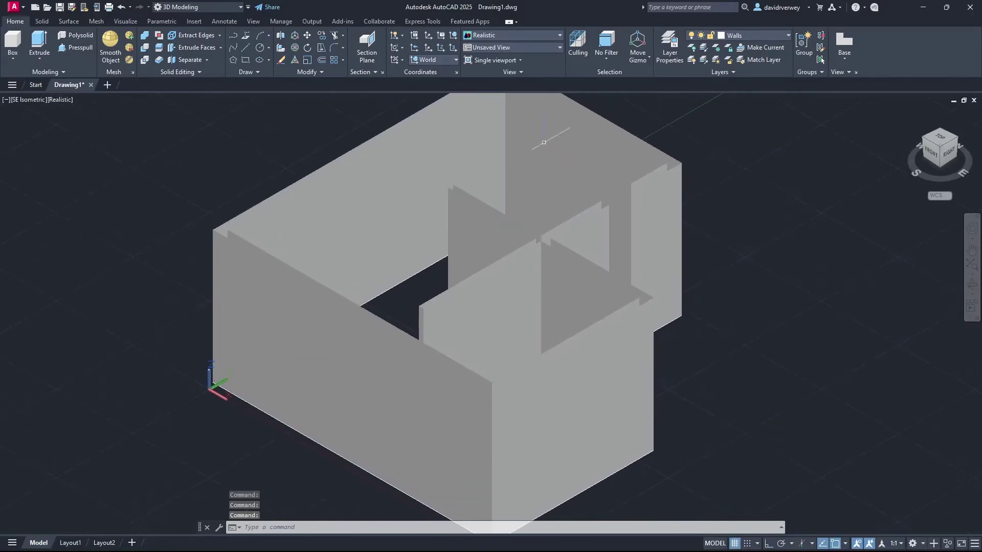
# Try Shaded with Edges, Wireframe and X-Ray, then settle on the Conceptual style
pyautogui.click(513, 34)
pyautogui.click(526, 92)
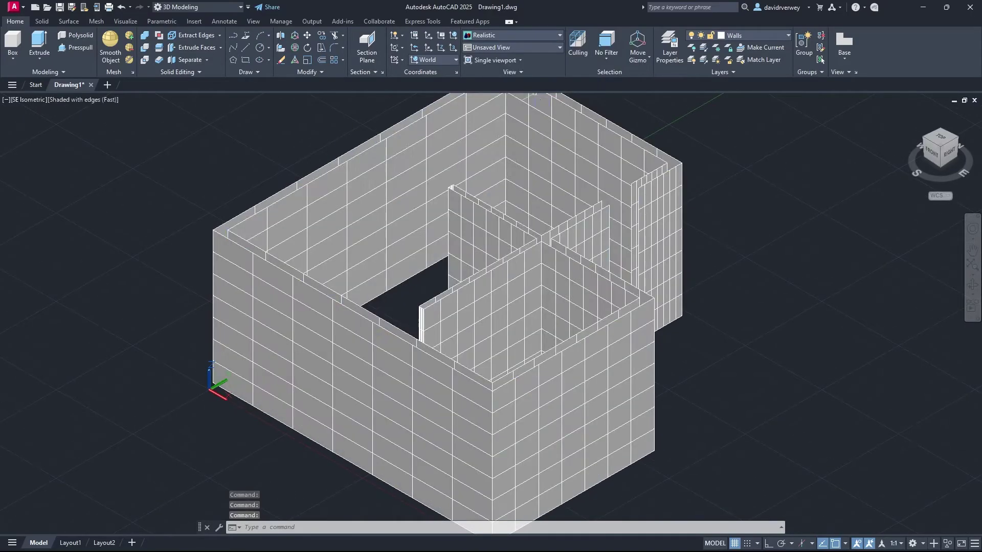
pyautogui.click(518, 35)
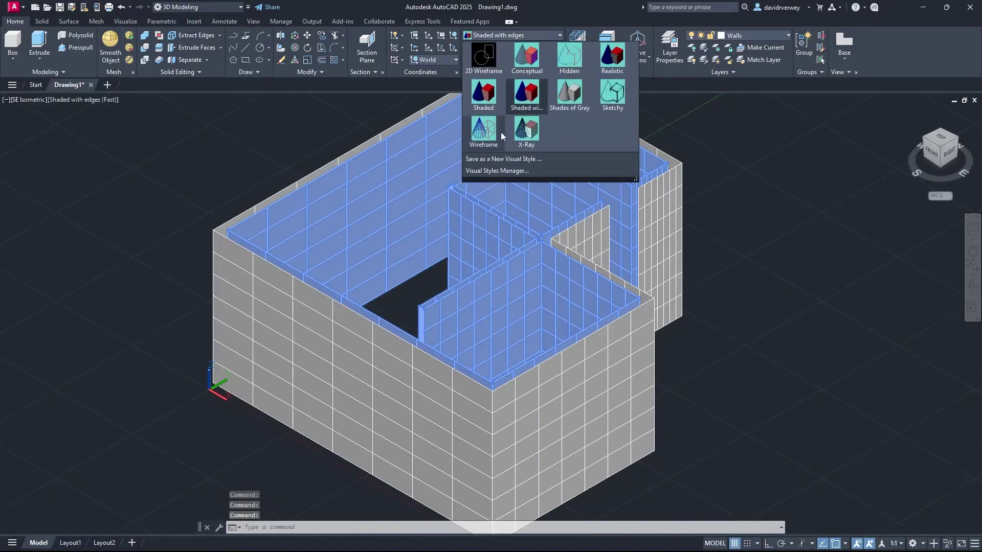
pyautogui.click(483, 132)
pyautogui.click(526, 38)
pyautogui.click(526, 132)
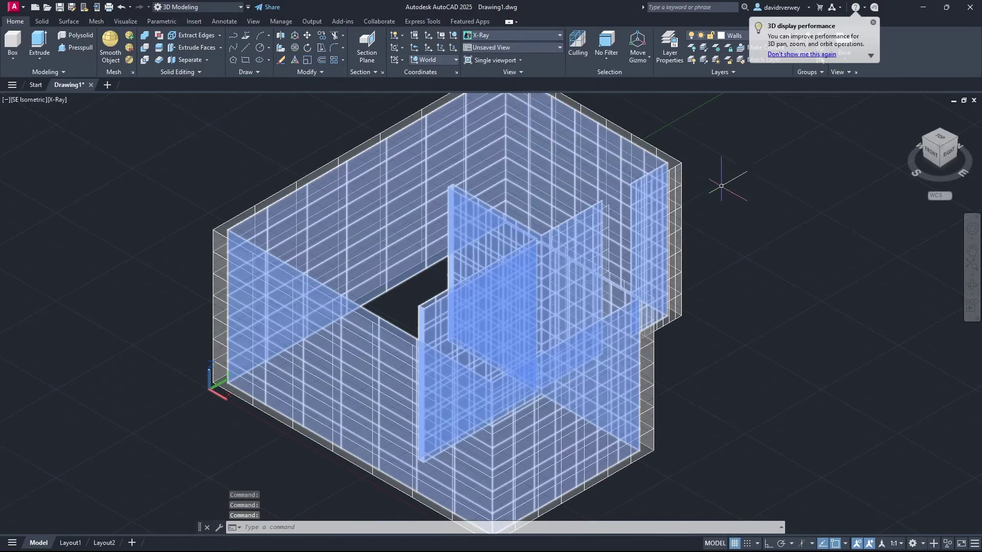
pyautogui.click(509, 33)
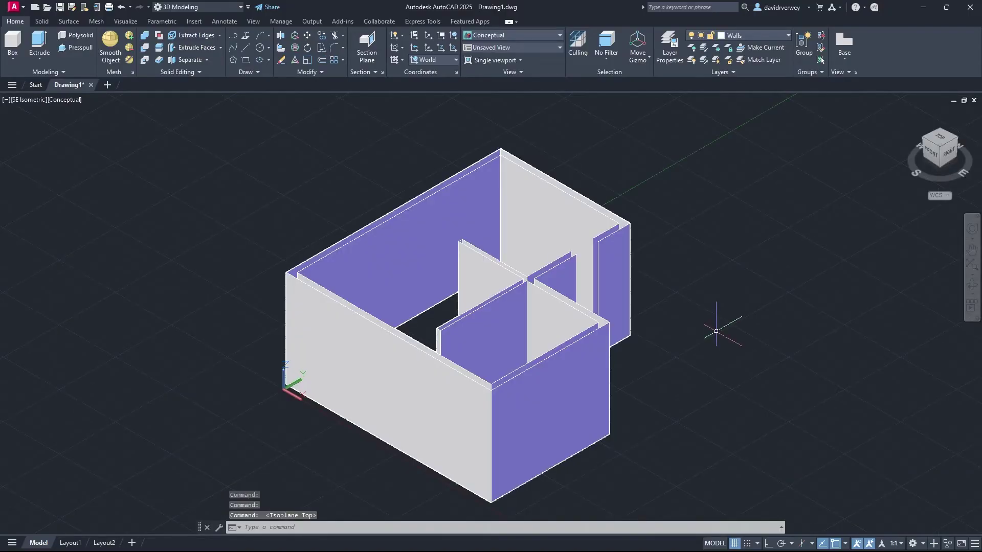
# Pan the model and use the ViewCube to look from the top and the right side
pyautogui.moveTo(804, 340); pyautogui.dragTo(433, 325, button='middle')
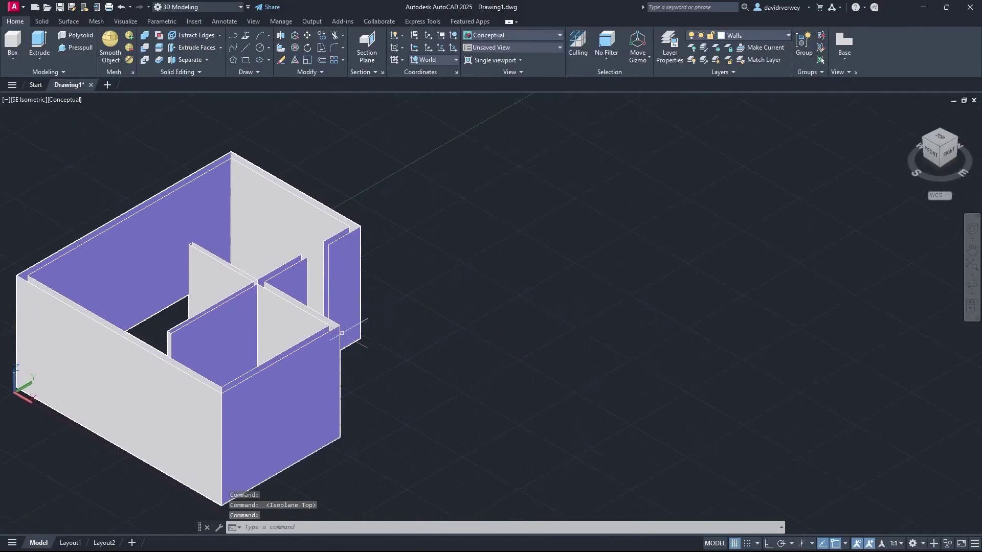
pyautogui.moveTo(348, 330); pyautogui.dragTo(454, 351, button='middle')
pyautogui.moveTo(685, 276); pyautogui.dragTo(746, 265, button='middle')
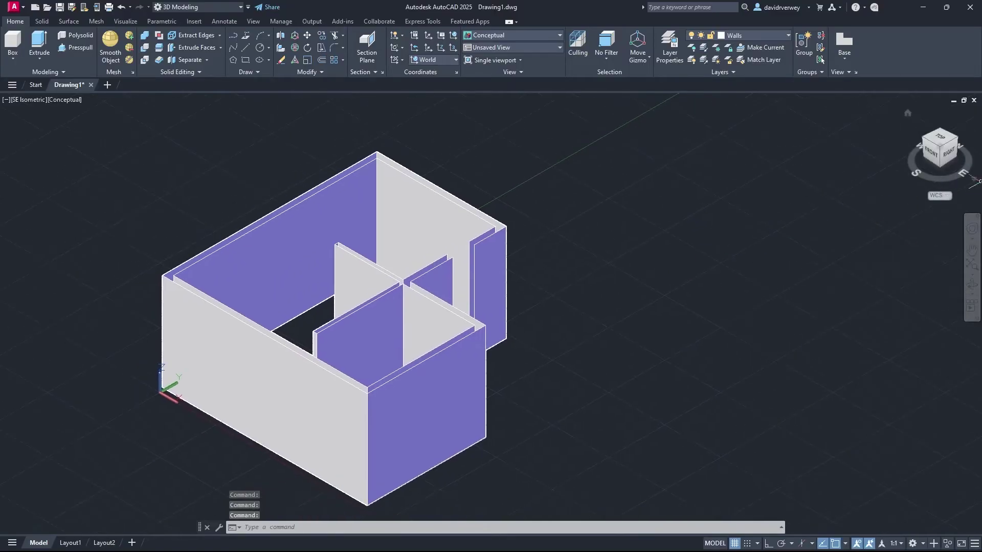
pyautogui.click(944, 140)
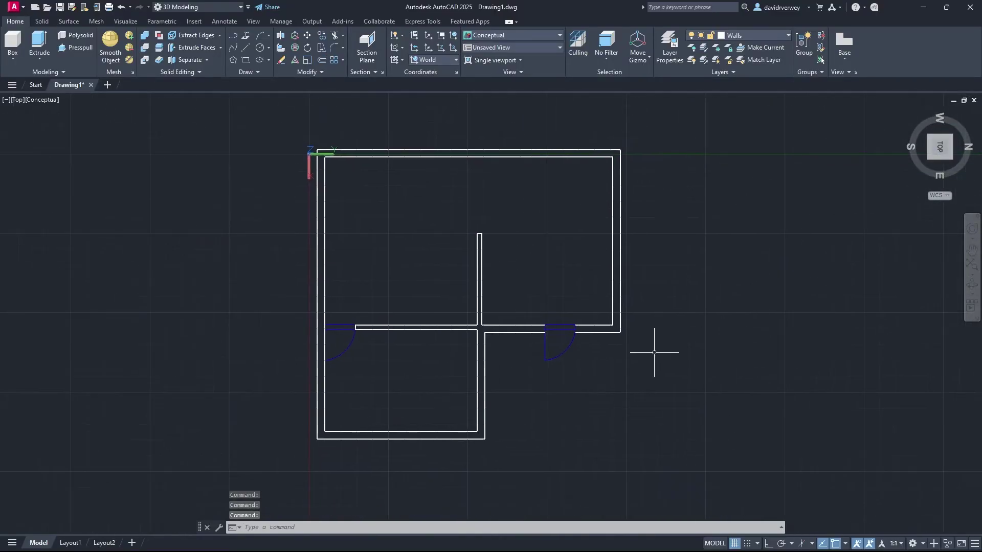
pyautogui.scroll(5, 562, 346)
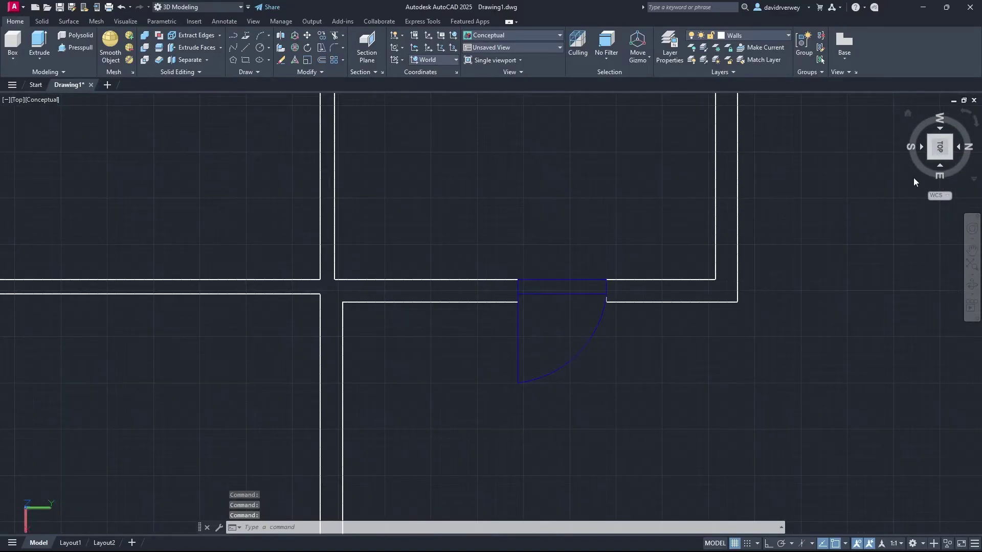
pyautogui.click(940, 166)
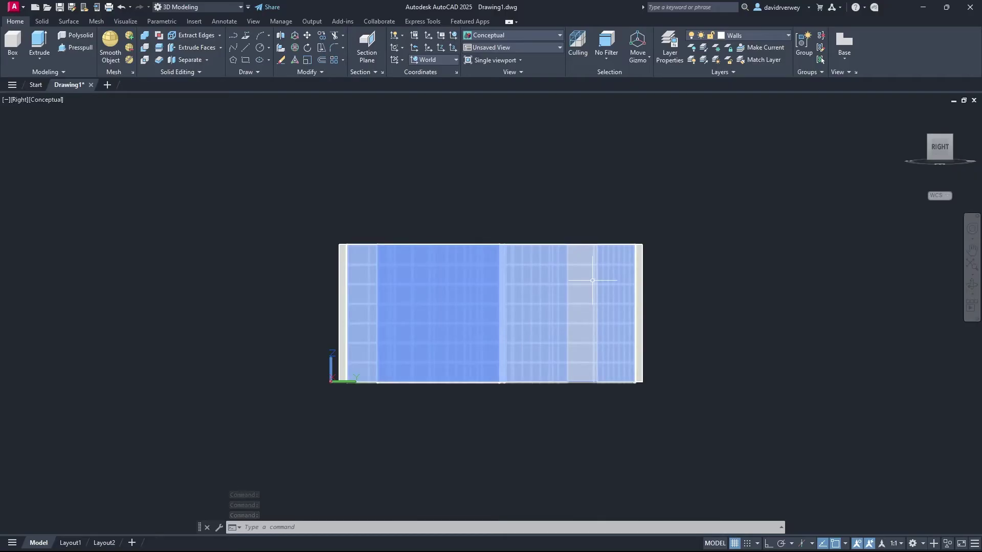
pyautogui.moveTo(584, 300)
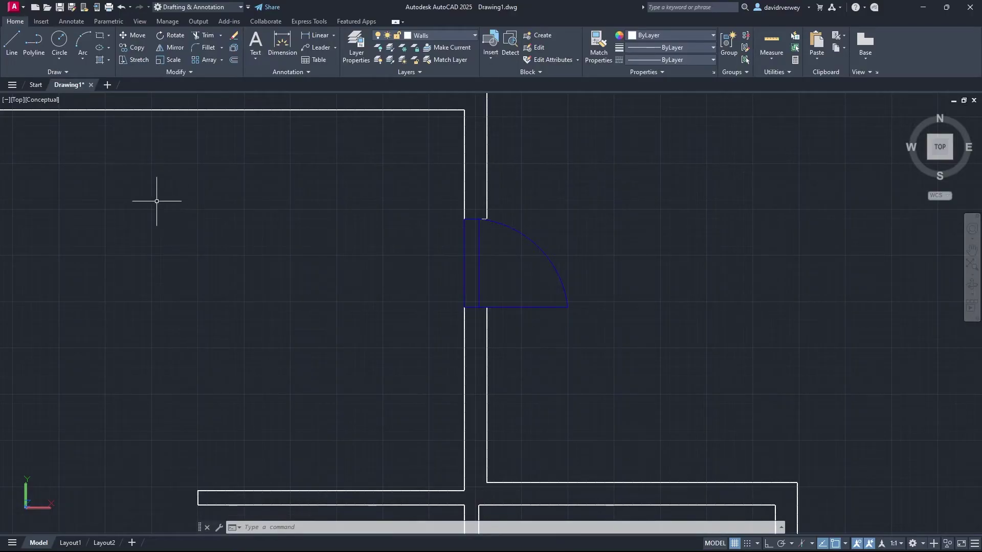
# Trace a polyline outline along the wall end at the upper door jamb
pyautogui.click(36, 53)
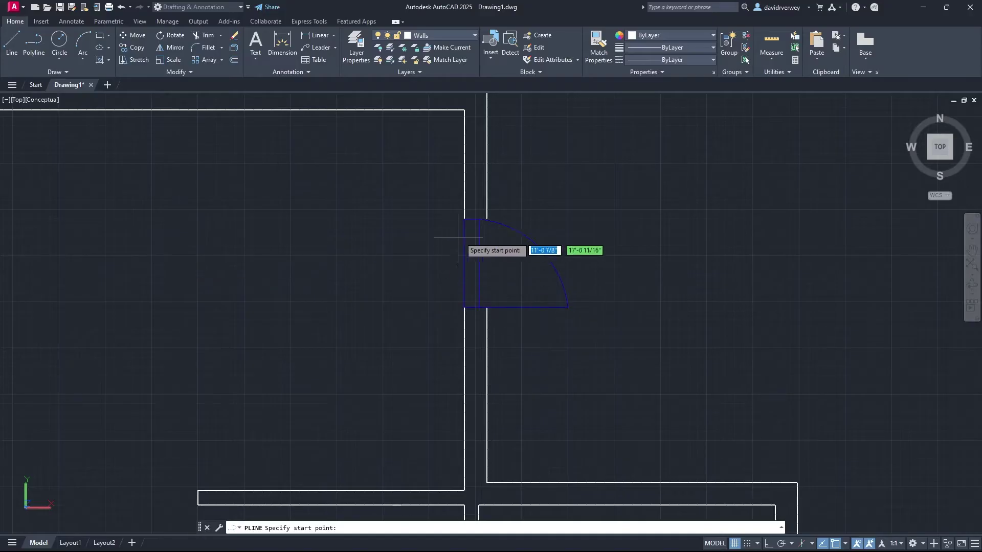
pyautogui.click(464, 219)
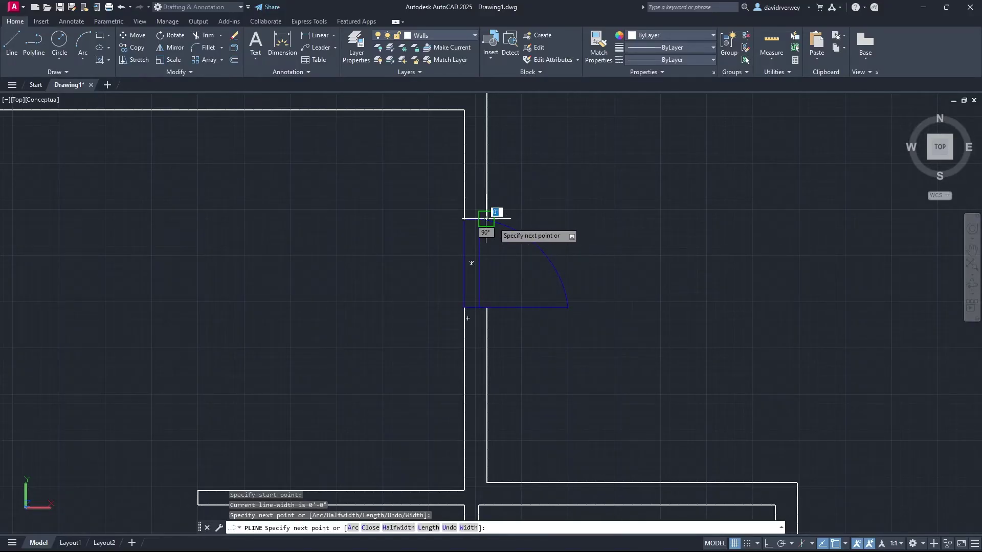
pyautogui.click(486, 218)
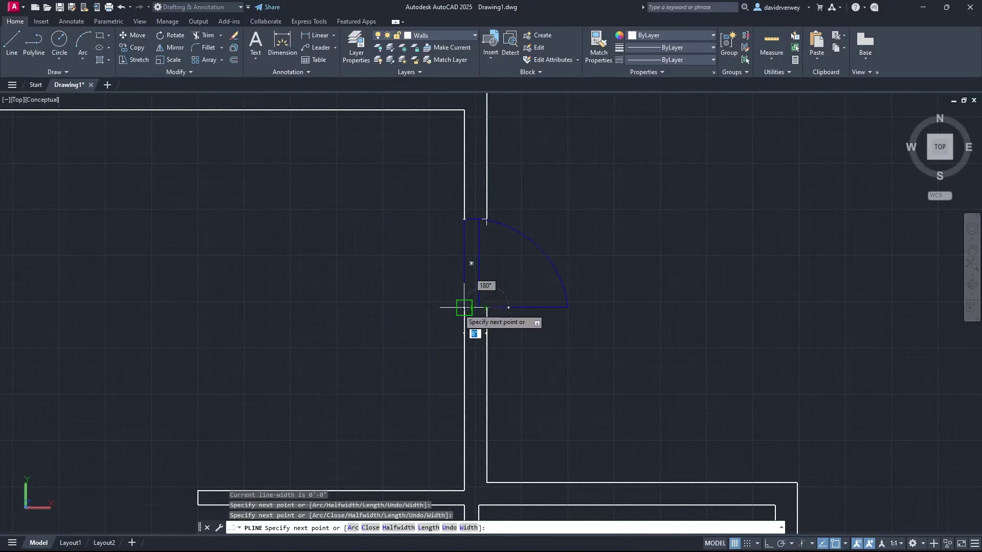
pyautogui.click(465, 307)
pyautogui.press('Escape')
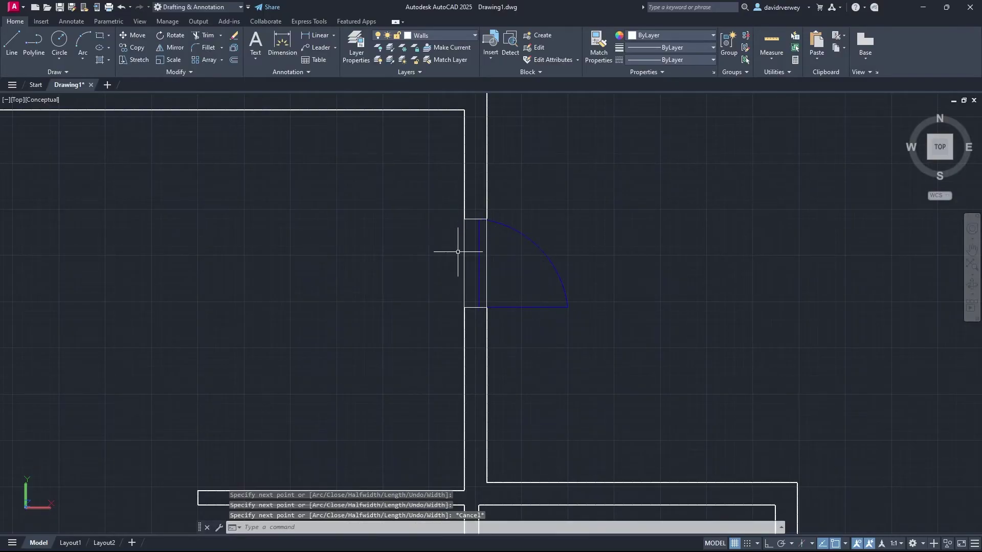
# Trace a second polyline outline along the lower door's jamb
pyautogui.scroll(-5, 458, 251)
pyautogui.moveTo(379, 374)
pyautogui.mouseDown(button='middle')
pyautogui.moveTo(510, 394)
pyautogui.moveTo(461, 355)
pyautogui.mouseUp(button='middle')
pyautogui.scroll(6, 460, 355)
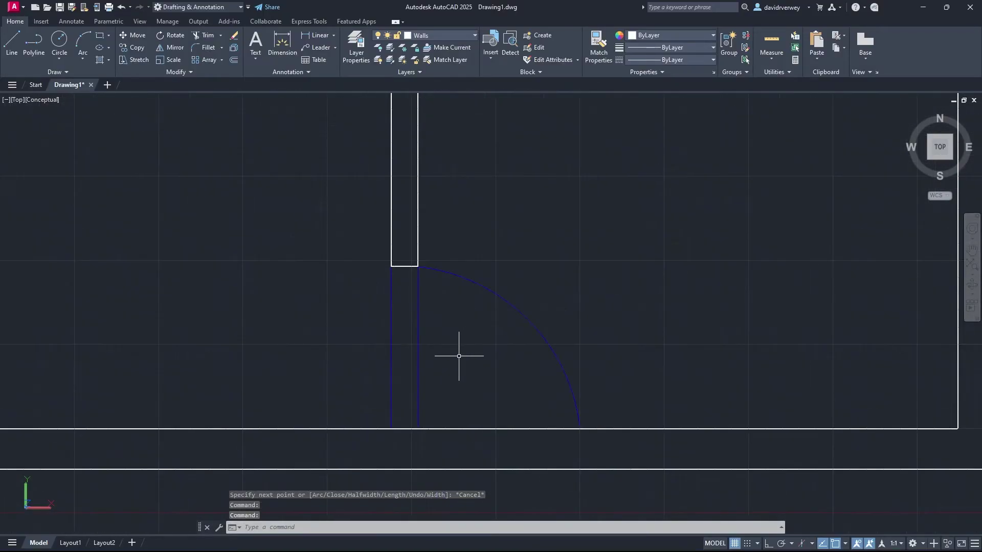
pyautogui.click(33, 42)
pyautogui.click(391, 267)
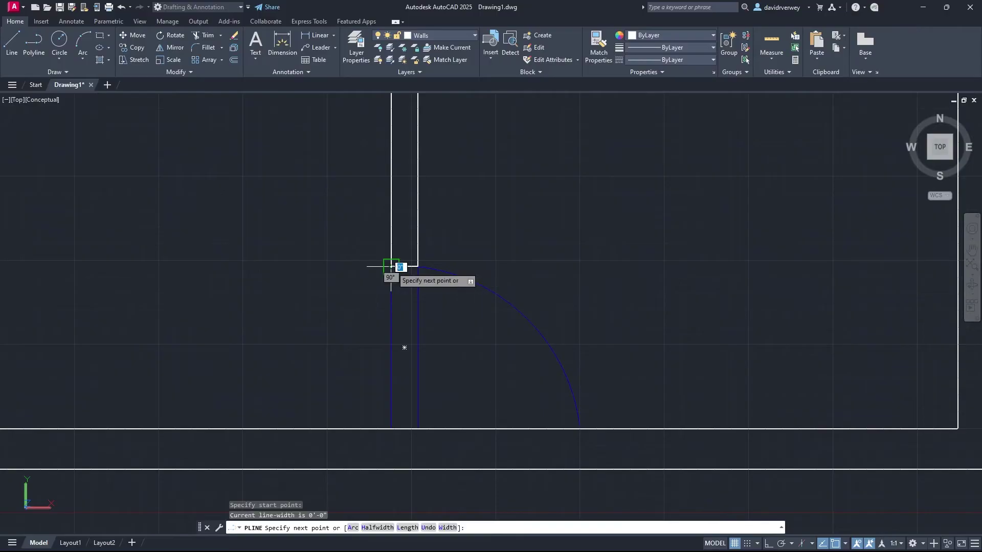
pyautogui.click(391, 428)
pyautogui.click(418, 428)
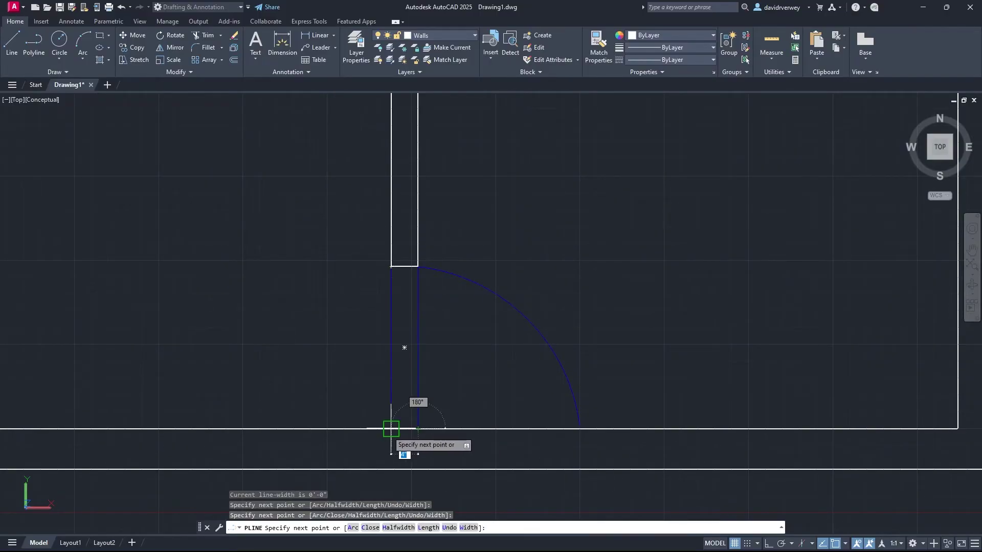
pyautogui.press('Escape')
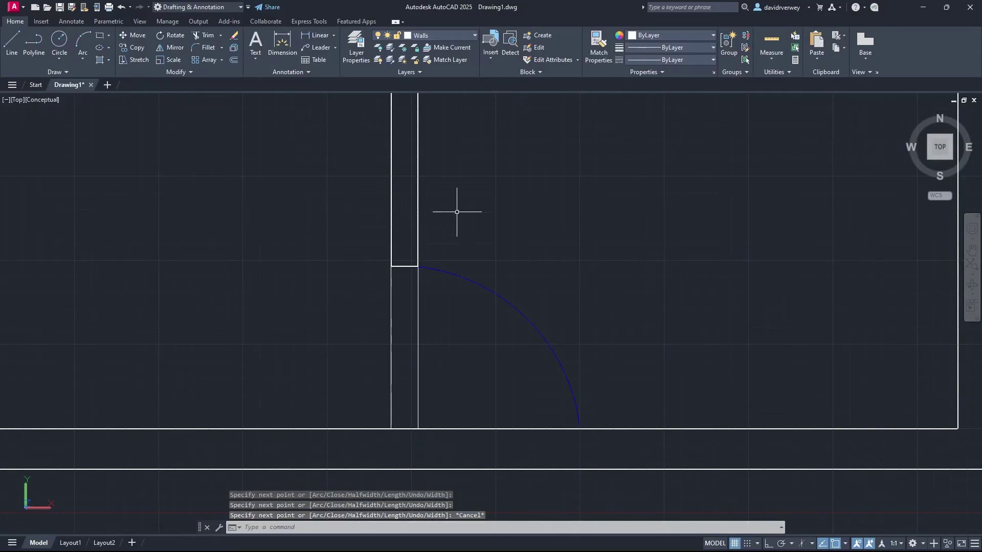
# Frame both doors in view and switch to the SE isometric view
pyautogui.scroll(-5, 457, 212)
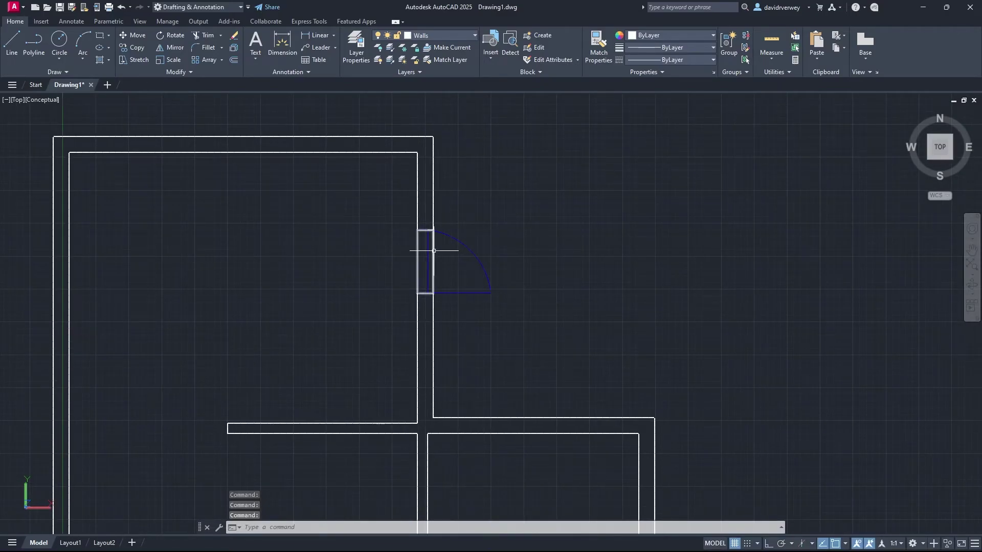
pyautogui.moveTo(537, 358); pyautogui.dragTo(479, 314, button='middle')
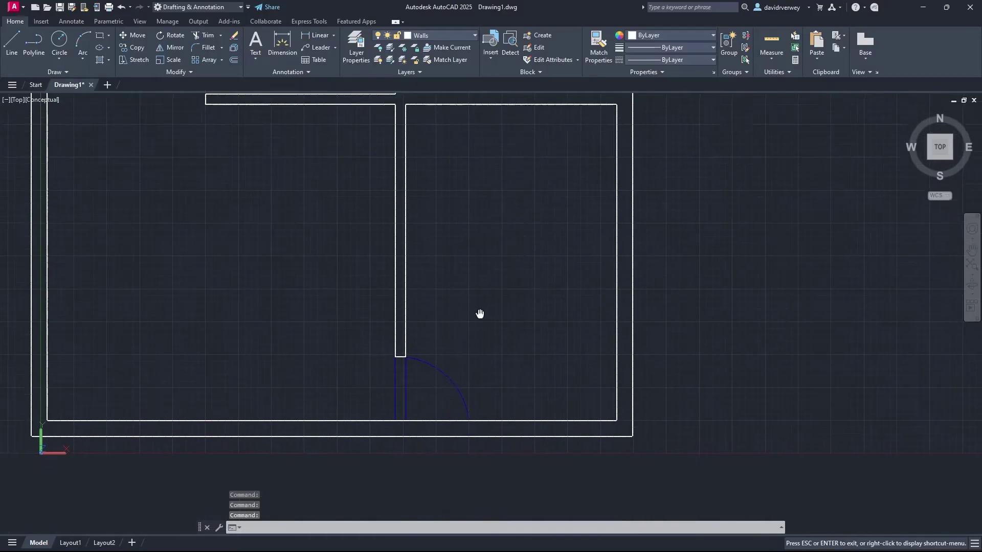
pyautogui.press('Escape')
pyautogui.click(408, 374)
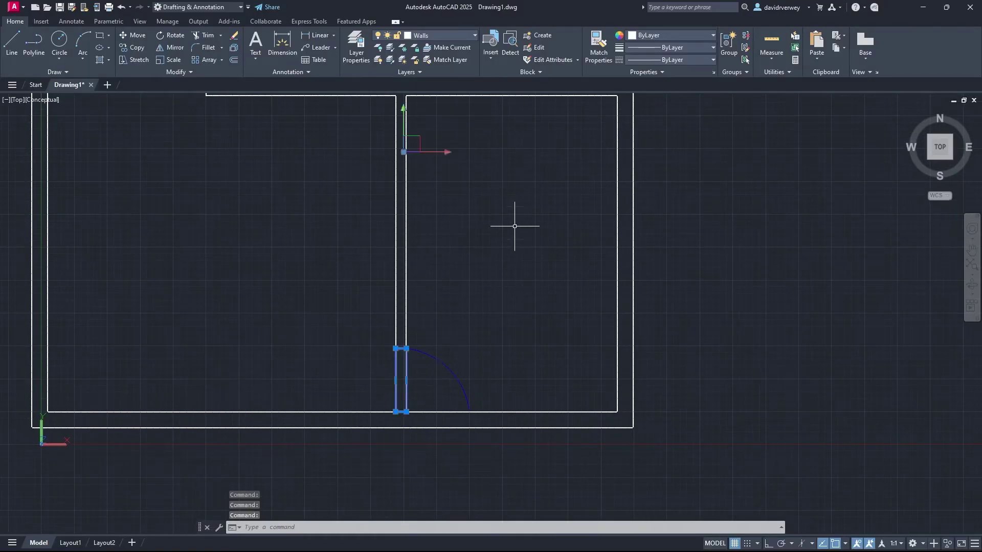
pyautogui.moveTo(515, 219); pyautogui.dragTo(454, 339, button='middle')
pyautogui.scroll(-2, 505, 334)
pyautogui.press('Escape')
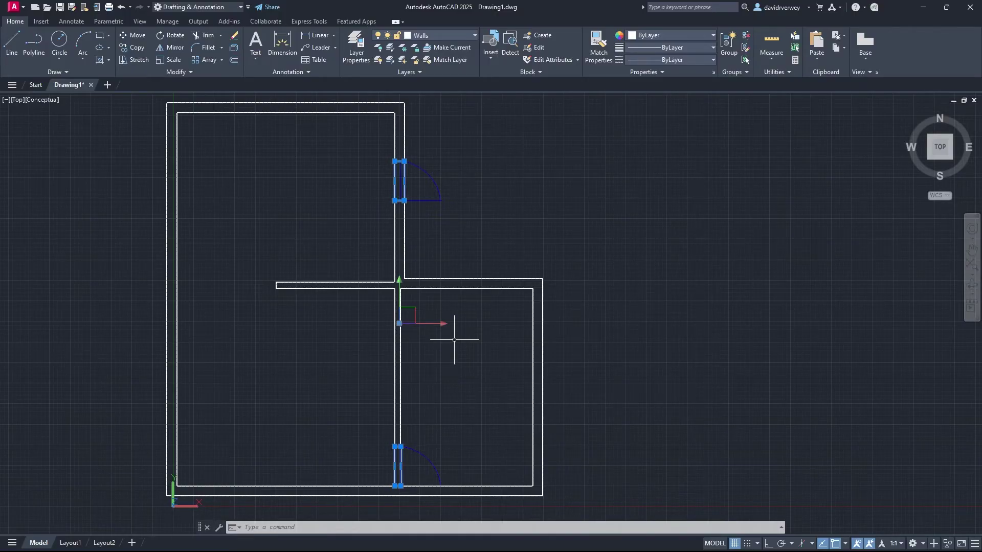
pyautogui.click(952, 162)
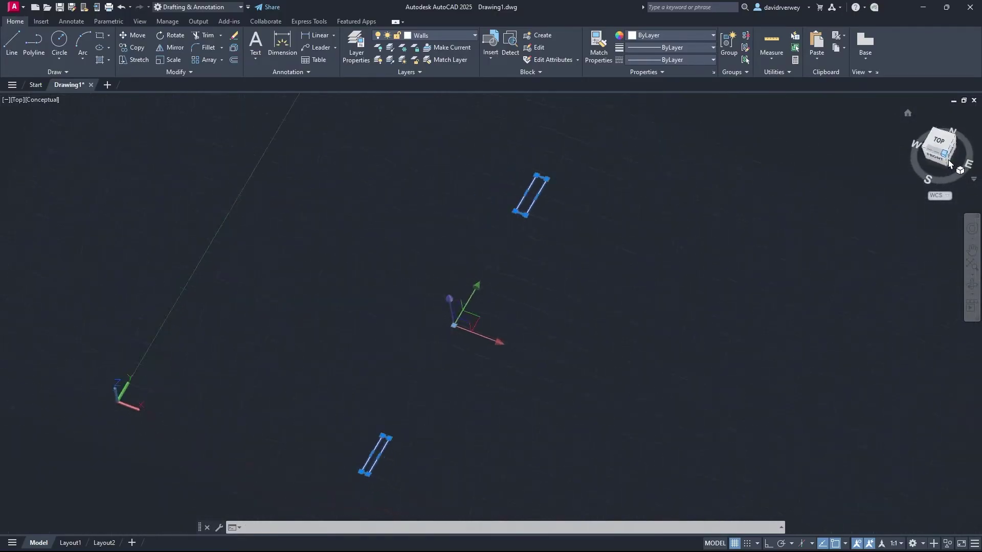
# Switch to the 3D Modeling workspace with the 2D Wireframe visual style
pyautogui.click(220, 6)
pyautogui.click(220, 42)
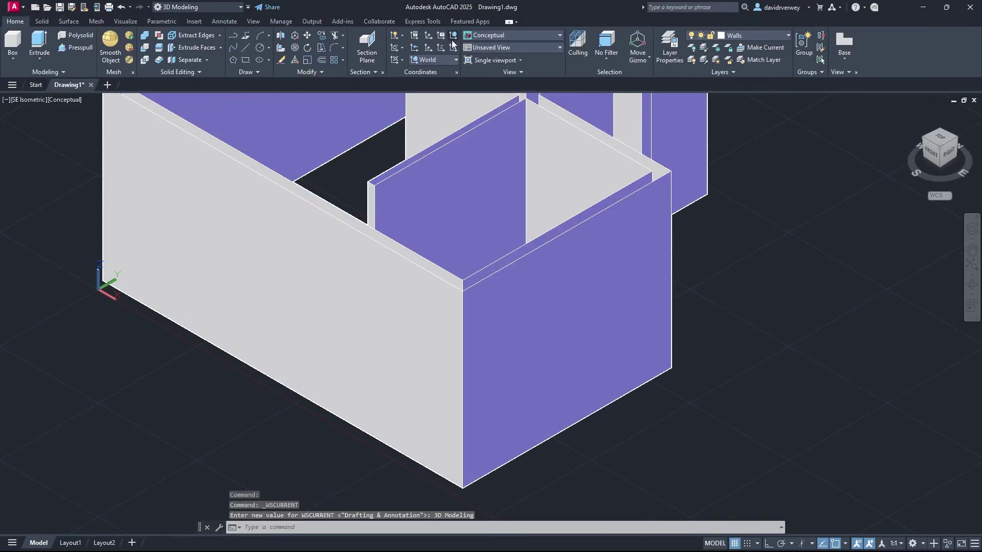
pyautogui.click(498, 35)
pyautogui.click(485, 59)
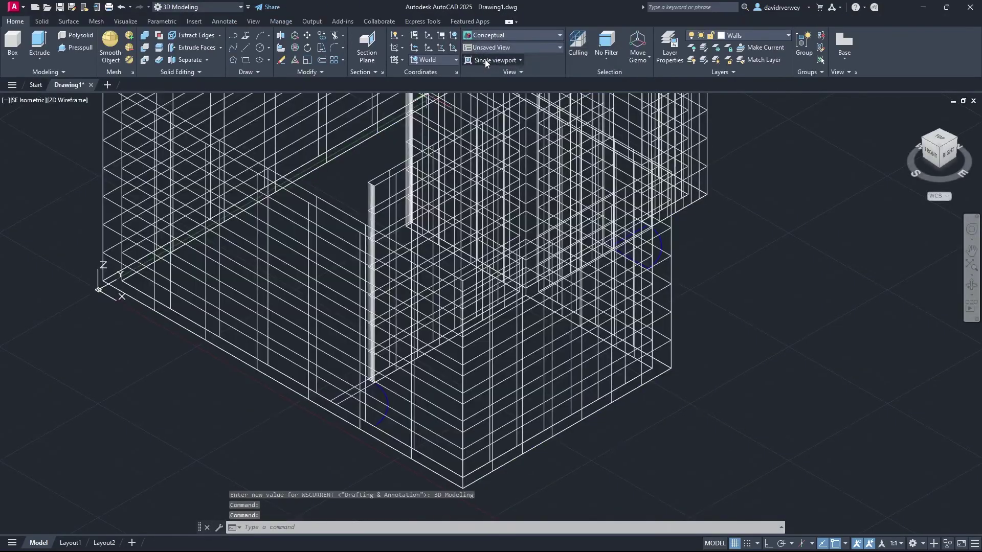
# Select the jamb outlines at the lower door and at the other door
pyautogui.scroll(1, 763, 293)
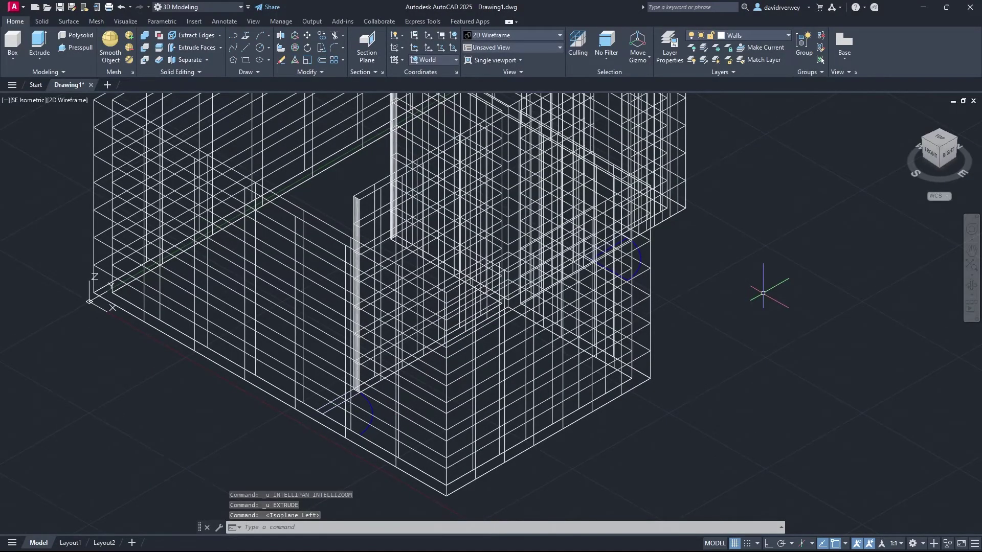
pyautogui.click(337, 401)
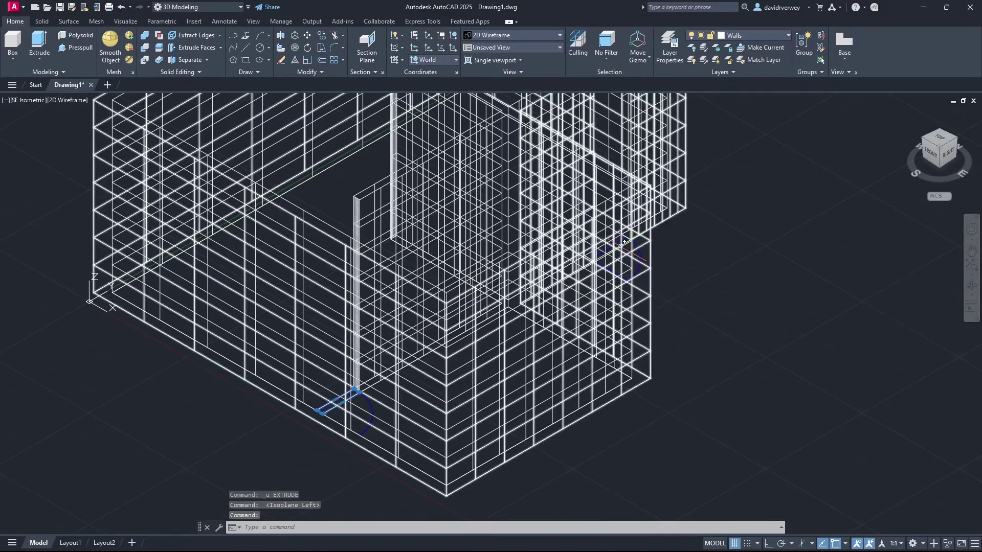
pyautogui.scroll(2, 624, 242)
pyautogui.click(603, 263)
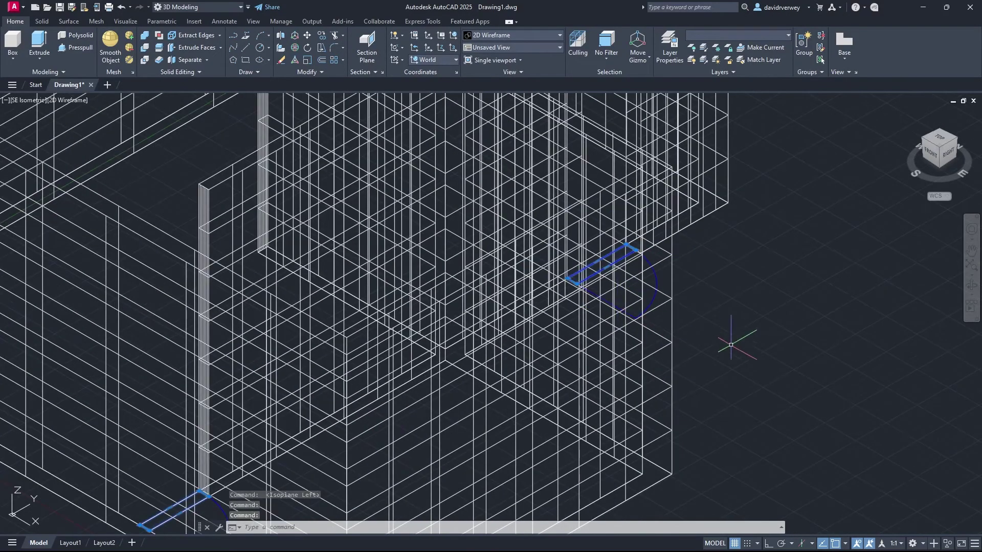
pyautogui.scroll(-2, 685, 345)
# Extrude both jamb outlines to 2'-6" and select the new solid at the right door
pyautogui.write('extrude')
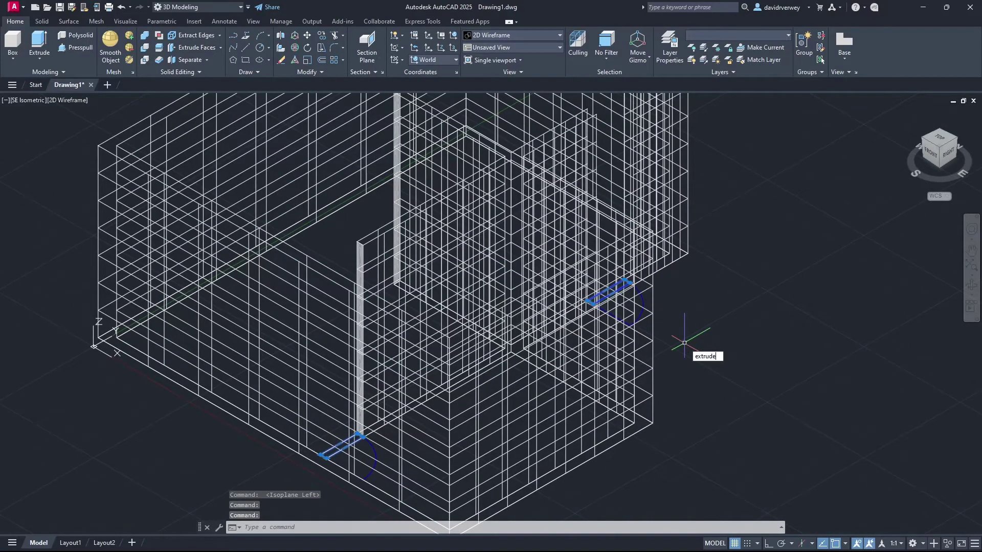
pyautogui.press('Return')
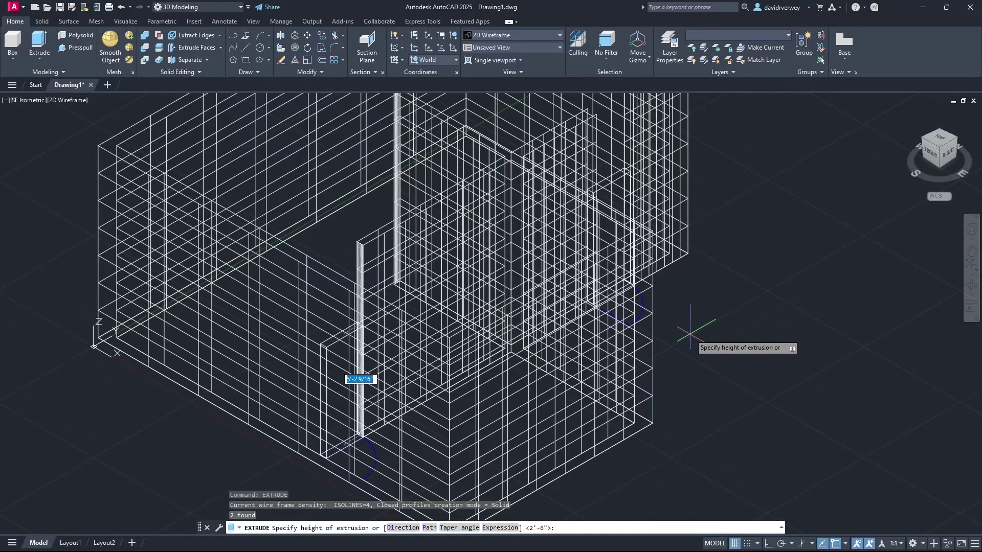
pyautogui.write("2'-")
pyautogui.press('Return')
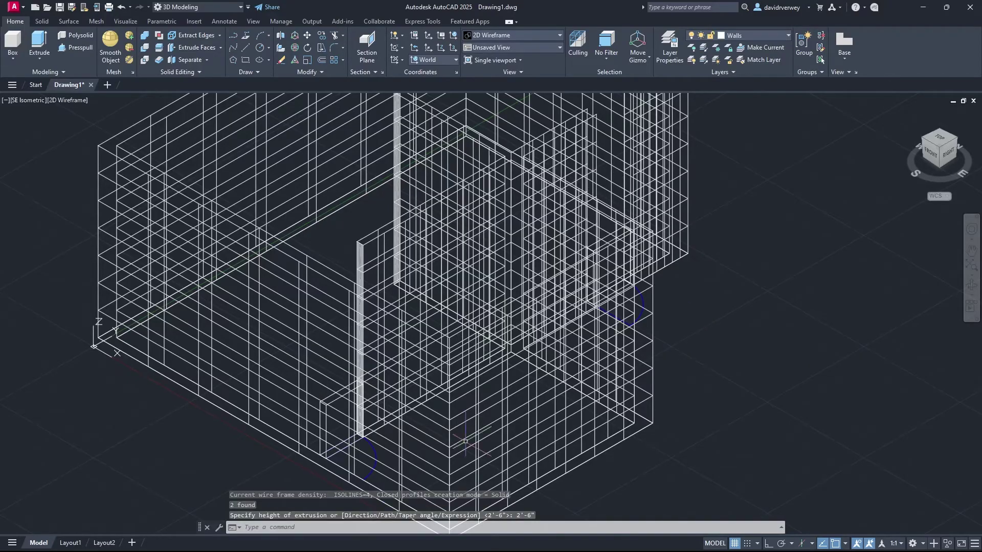
pyautogui.click(608, 238)
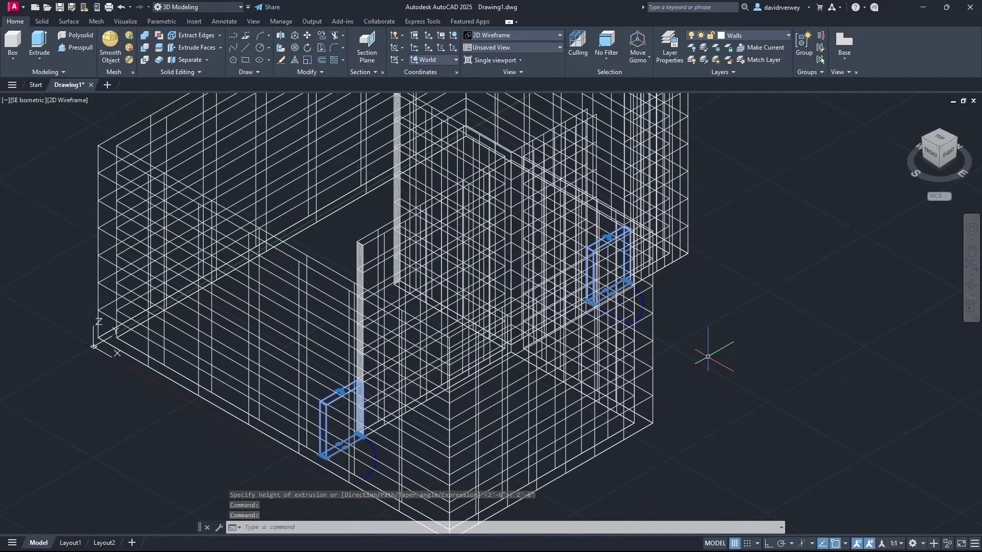
# Move the two 2'-6" solids from the door frame corner up onto the endpoint as lintels
pyautogui.write('m')
pyautogui.press('Return')
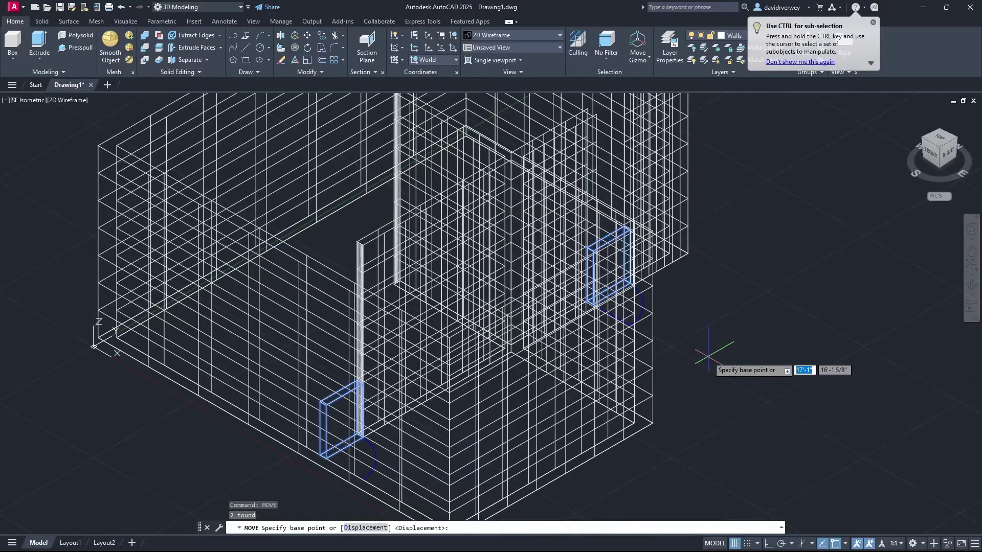
pyautogui.scroll(4, 348, 388)
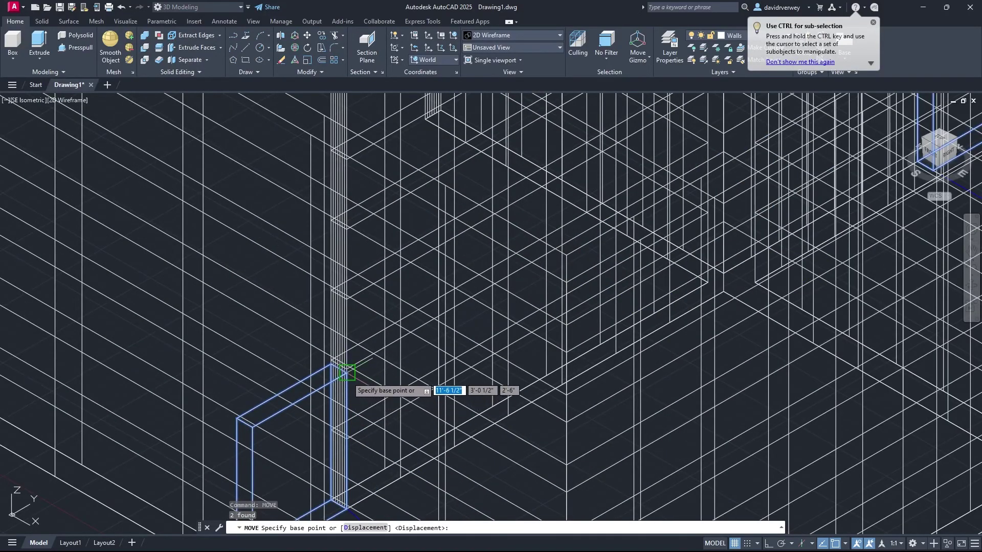
pyautogui.click(347, 372)
pyautogui.moveTo(339, 372); pyautogui.dragTo(381, 407, button='middle')
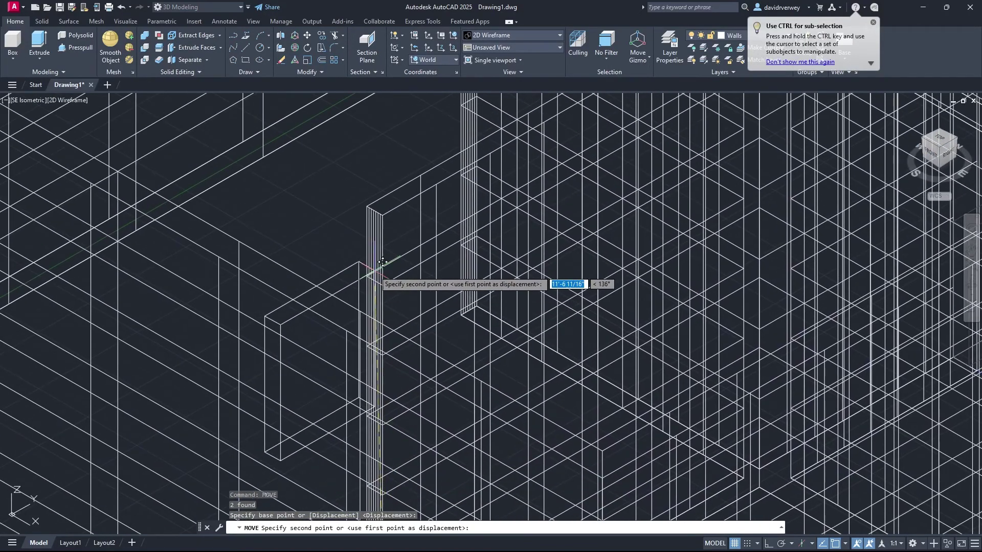
pyautogui.click(391, 204)
pyautogui.scroll(-5, 520, 297)
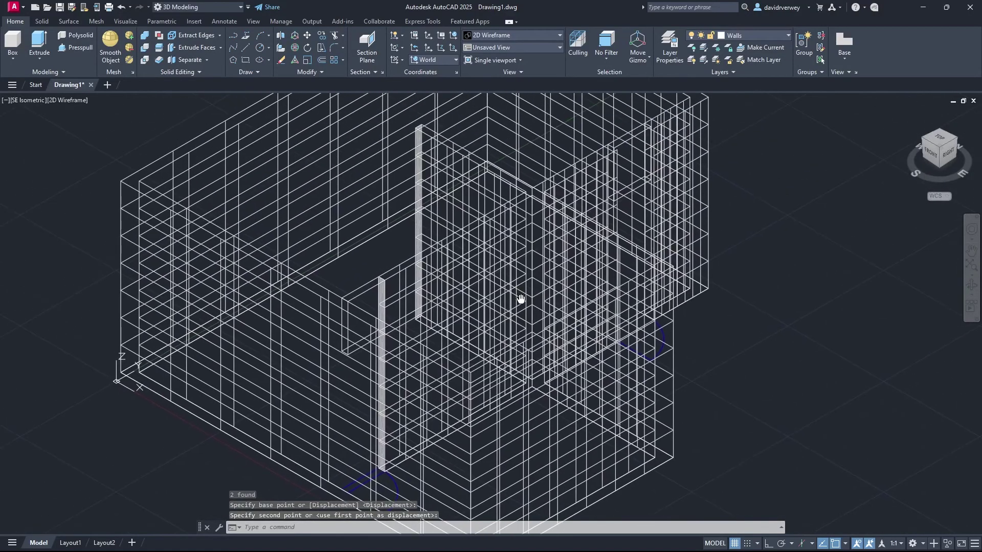
pyautogui.moveTo(613, 307); pyautogui.dragTo(609, 317, button='middle')
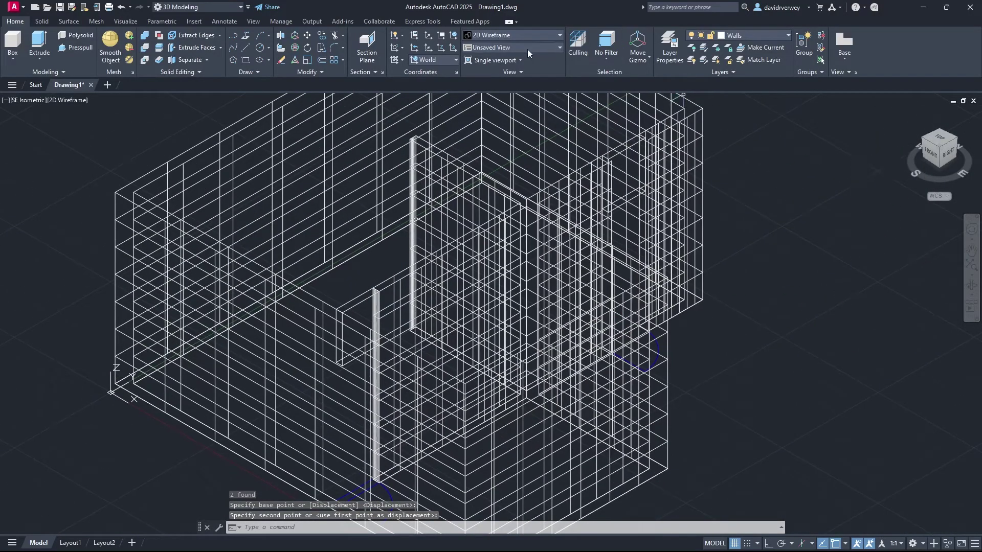
# Shade the model in the Conceptual visual style
pyautogui.click(519, 35)
pyautogui.click(534, 76)
pyautogui.moveTo(818, 271); pyautogui.dragTo(714, 296, button='middle')
pyautogui.press('Escape')
# Extrude the first door leaf outline into a 6'-6" tall door slab
pyautogui.click(947, 156)
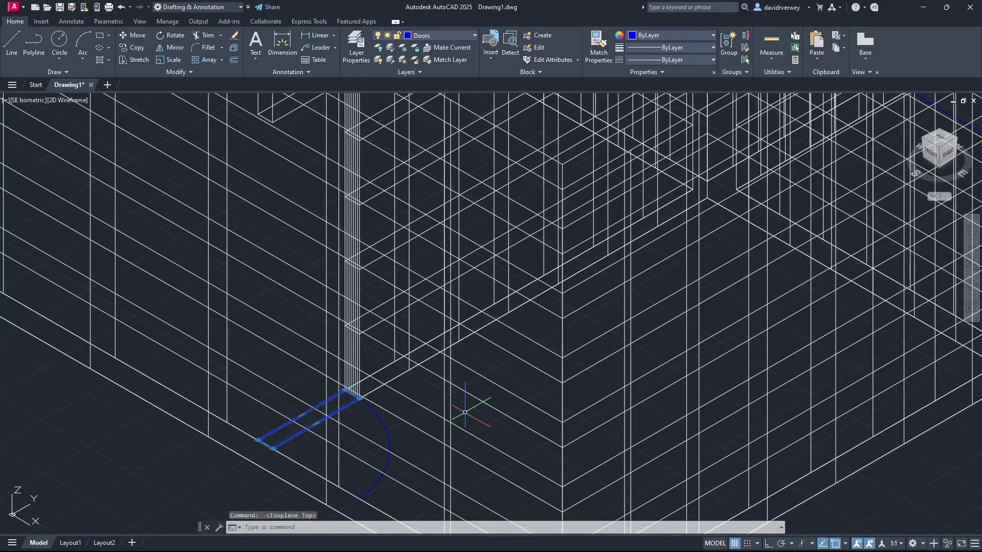
pyautogui.moveTo(369, 359); pyautogui.dragTo(583, 373, button='middle')
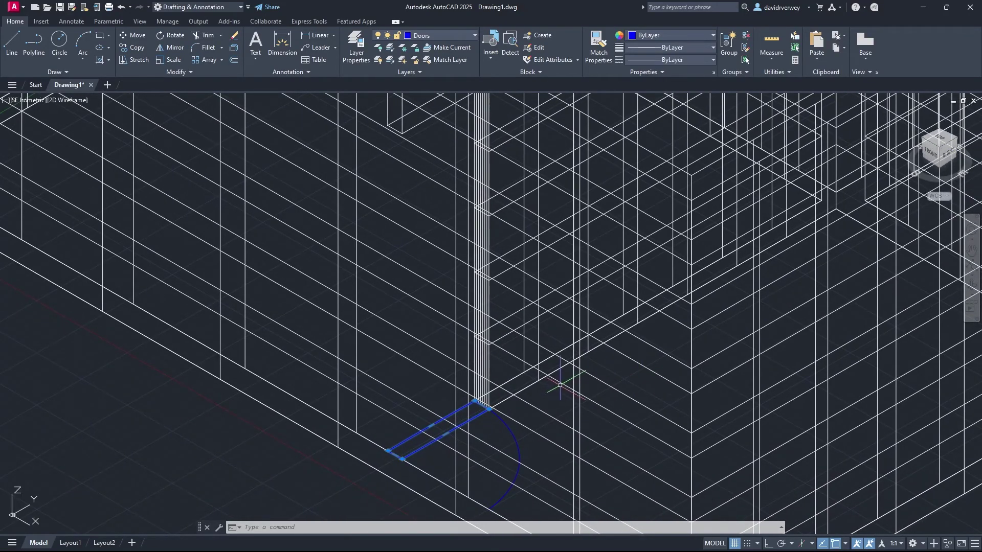
pyautogui.write('extrud')
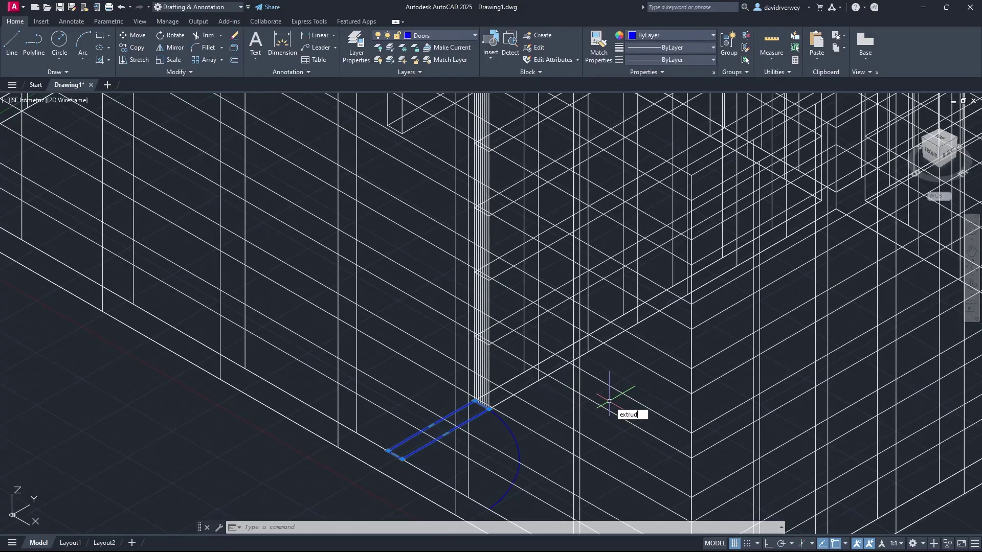
pyautogui.write('e')
pyautogui.press('Return')
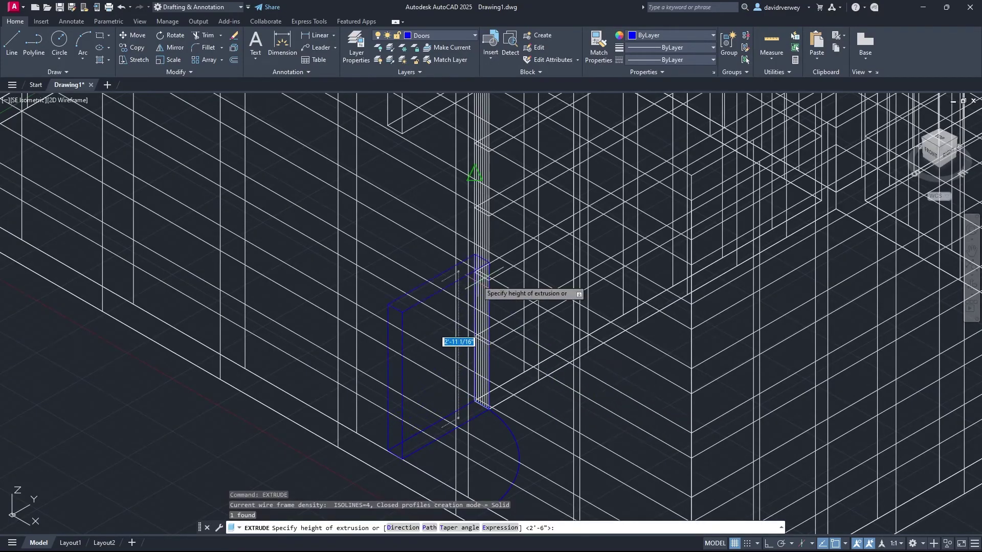
pyautogui.scroll(2, 480, 279)
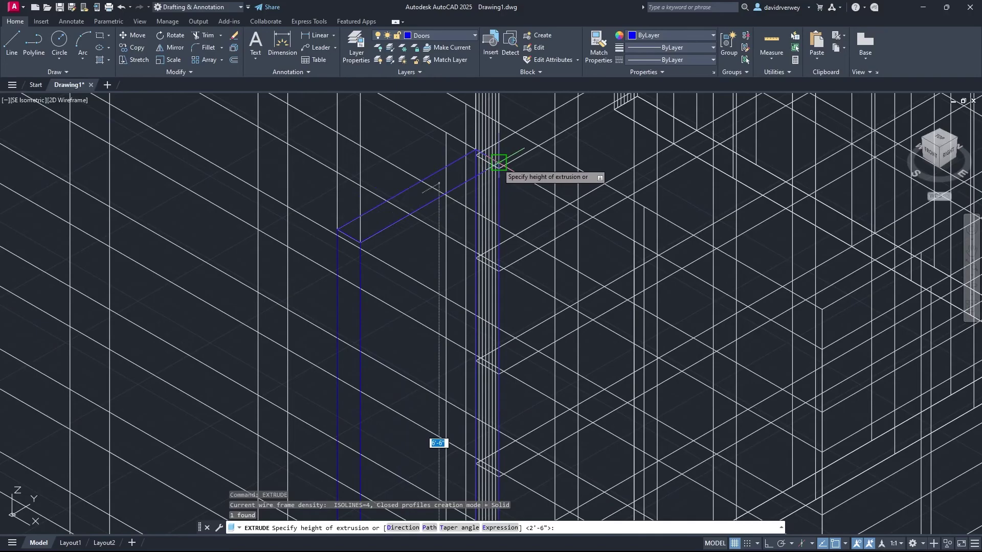
pyautogui.click(498, 163)
pyautogui.scroll(-4, 476, 178)
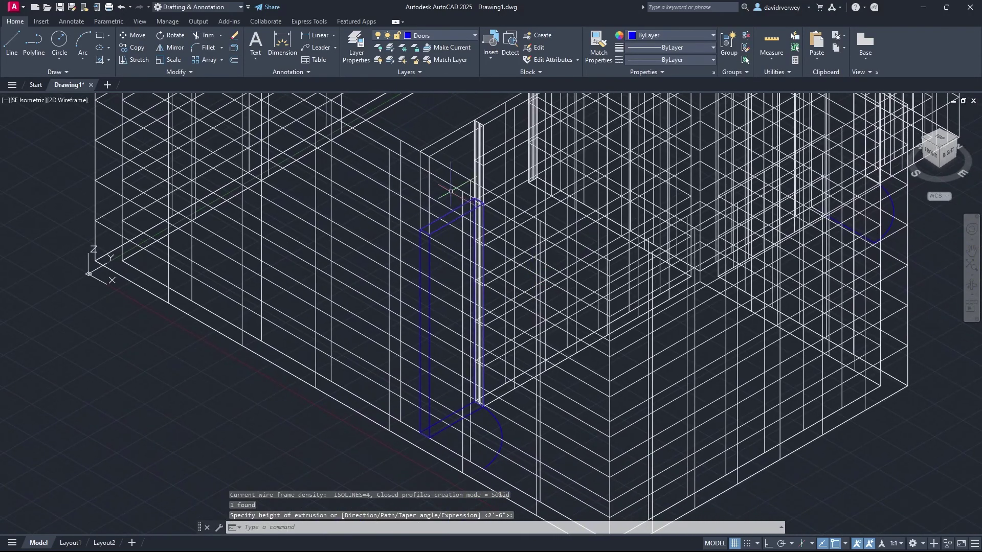
pyautogui.moveTo(562, 393)
pyautogui.mouseDown(button='middle')
pyautogui.moveTo(471, 367)
pyautogui.moveTo(476, 413)
pyautogui.moveTo(466, 419)
pyautogui.mouseUp(button='middle')
pyautogui.scroll(-3, 472, 368)
pyautogui.scroll(6, 491, 371)
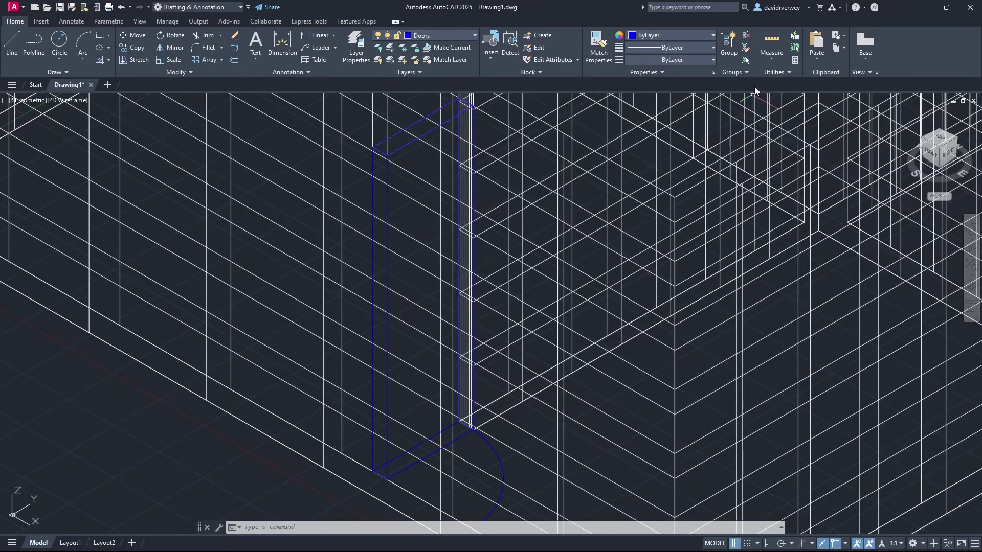
pyautogui.scroll(-5, 752, 250)
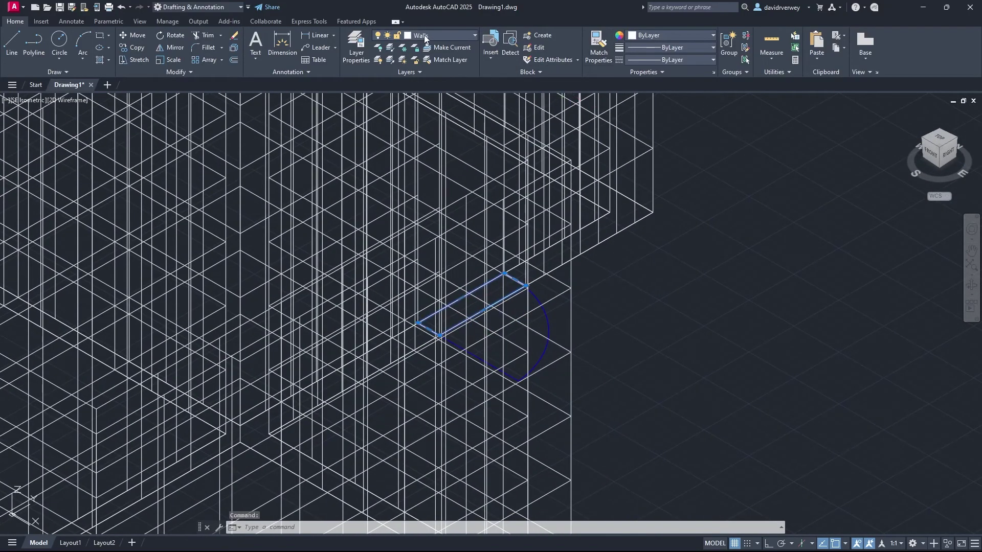
# Put the second rectangular door leaf on the Doors layer
pyautogui.click(445, 35)
pyautogui.click(434, 57)
pyautogui.click(490, 308)
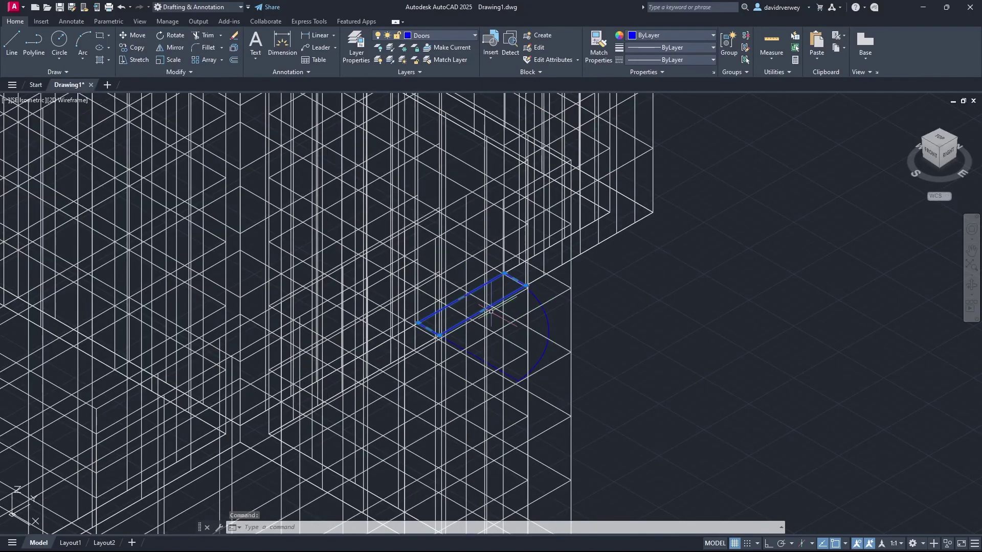
pyautogui.click(482, 311)
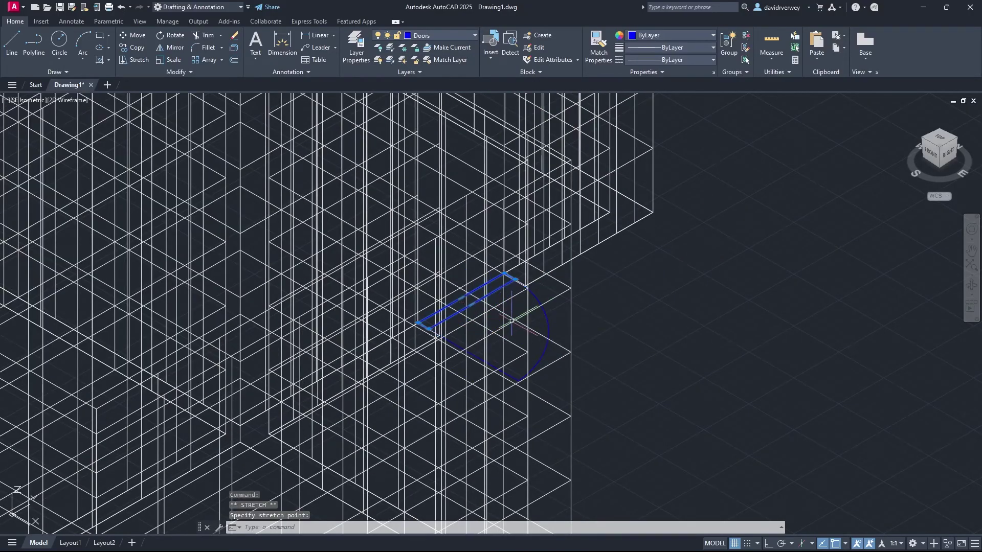
# Extrude the door leaf 6'-6" into a door slab and view it from the right side
pyautogui.write('ex')
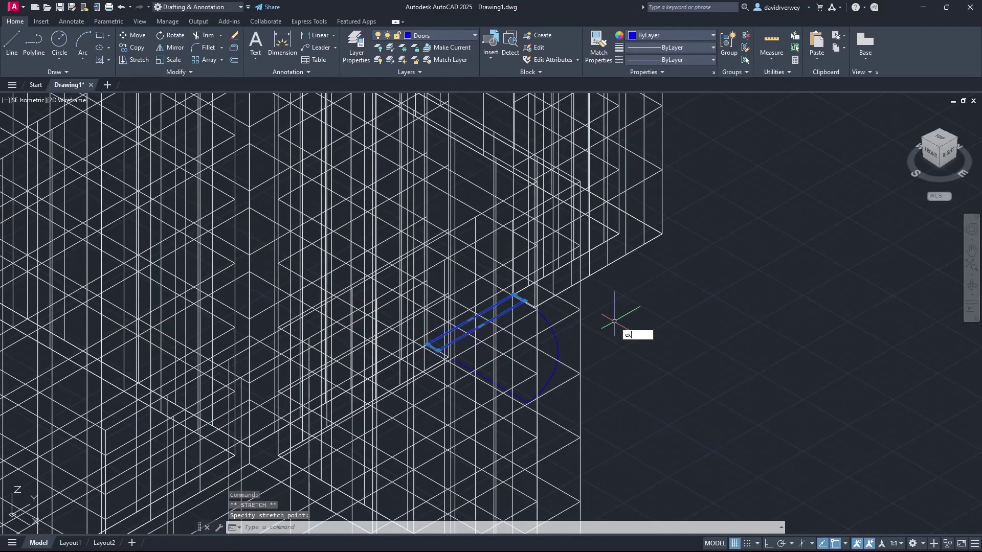
pyautogui.write('trude')
pyautogui.press('Return')
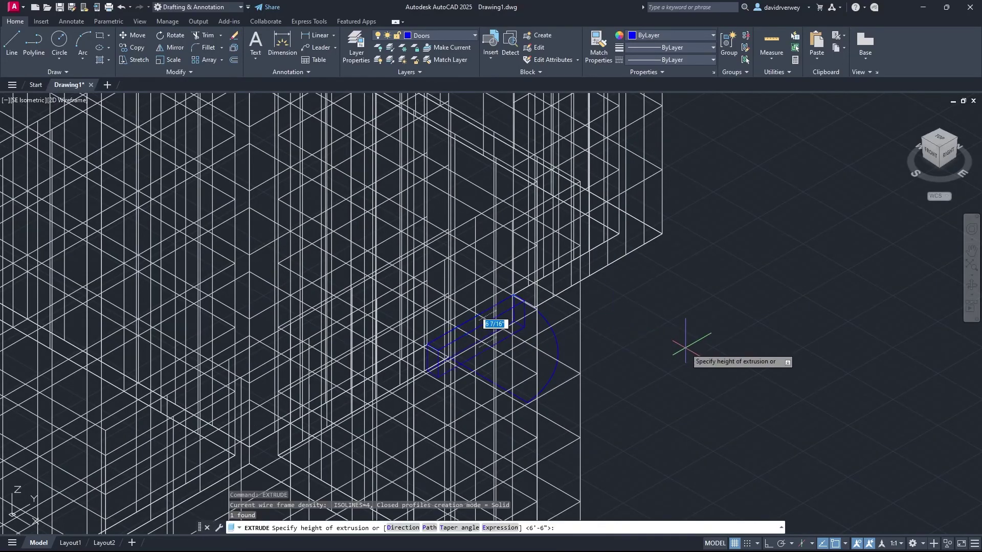
pyautogui.scroll(2, 603, 237)
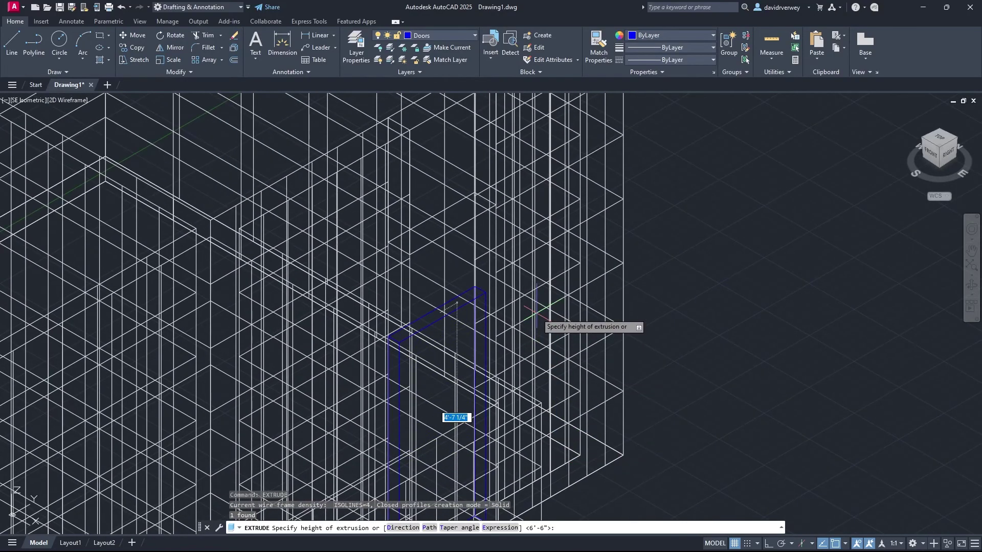
pyautogui.write('6\'-6"')
pyautogui.press('Return')
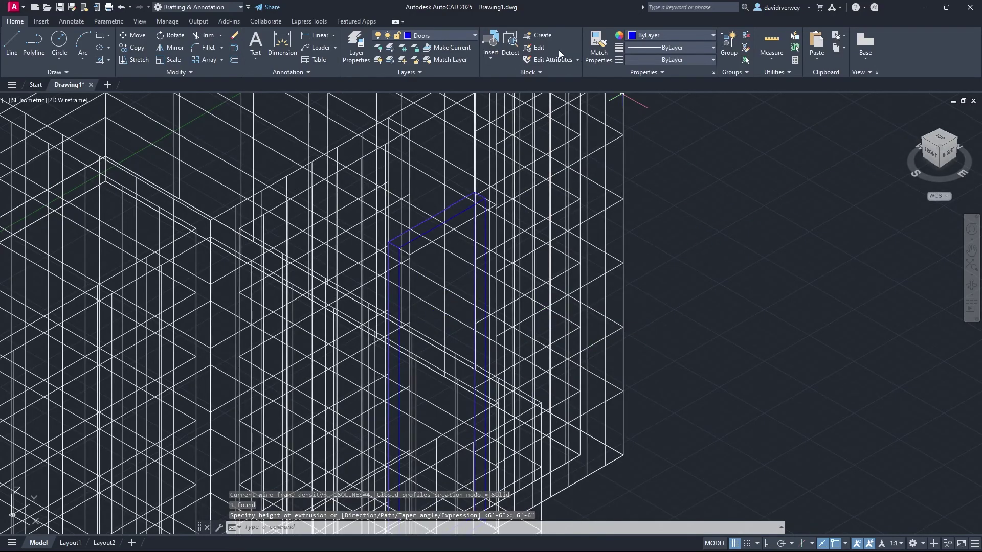
pyautogui.click(948, 153)
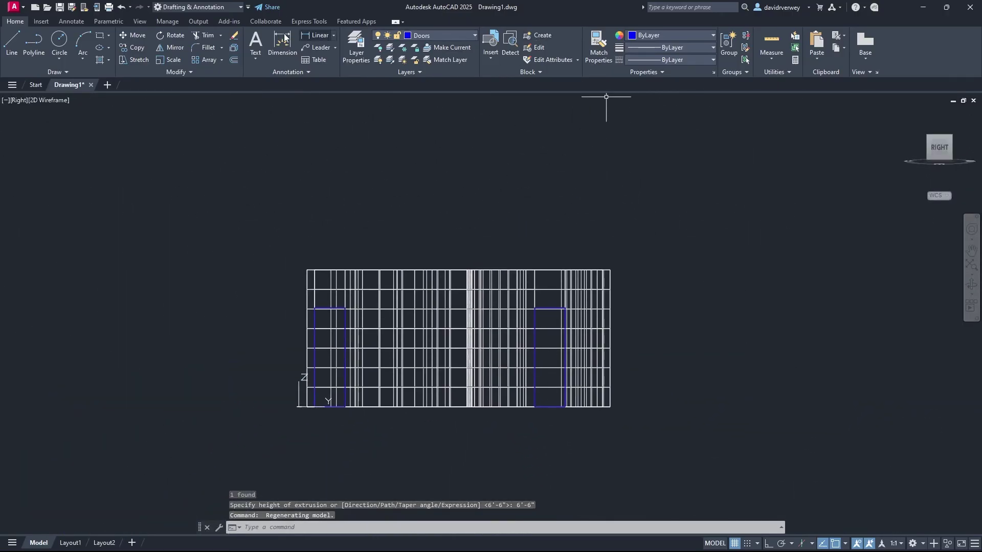
# Switch to the 3D Modeling workspace and shade the model in the Conceptual visual style
pyautogui.click(240, 7)
pyautogui.click(214, 39)
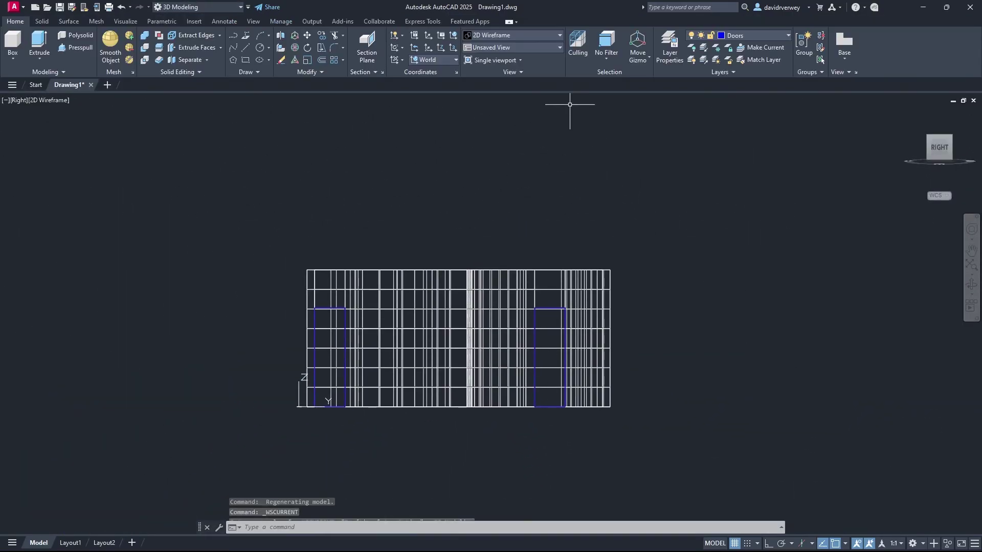
pyautogui.click(514, 35)
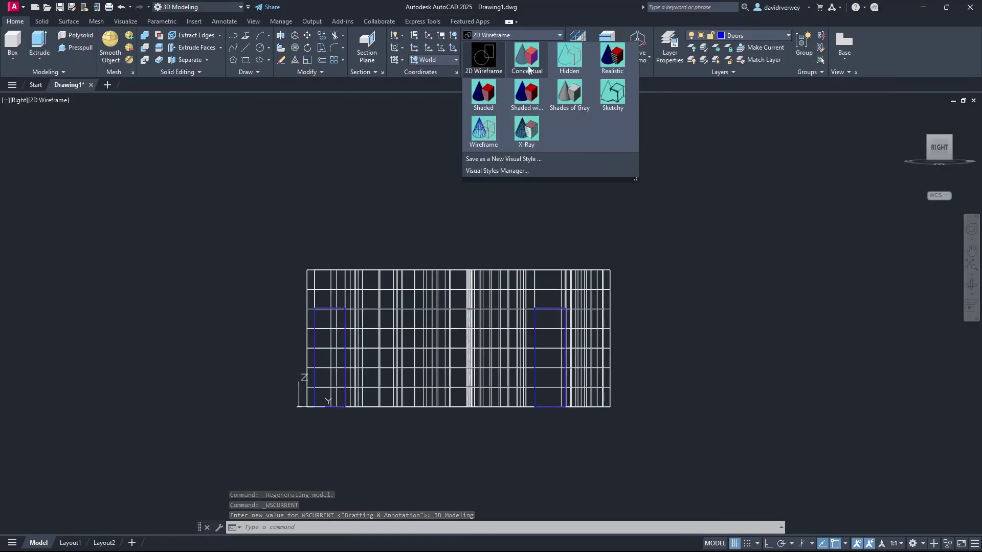
pyautogui.click(532, 60)
# Show the room from the south-east isometric view, panned and zoomed out to frame it
pyautogui.scroll(3, 593, 358)
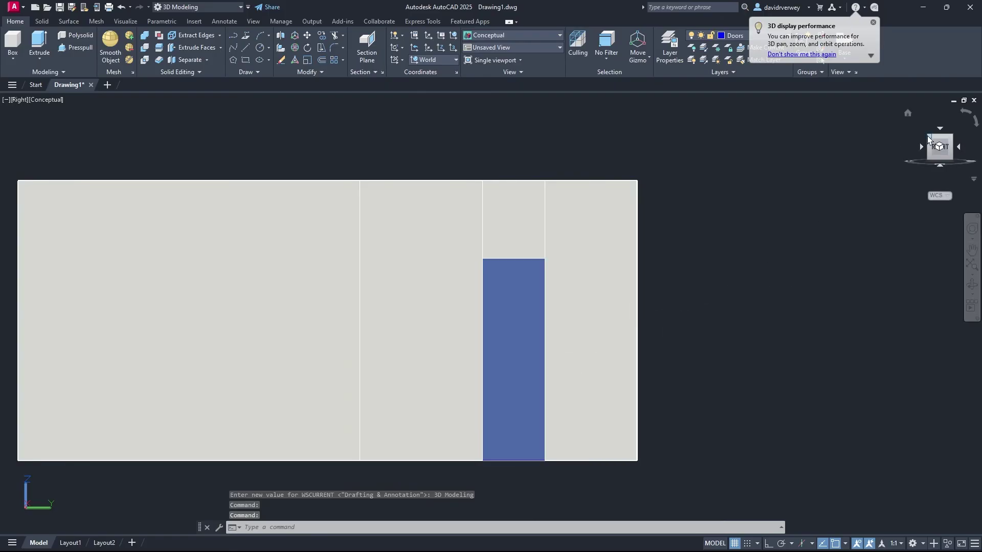
pyautogui.click(928, 136)
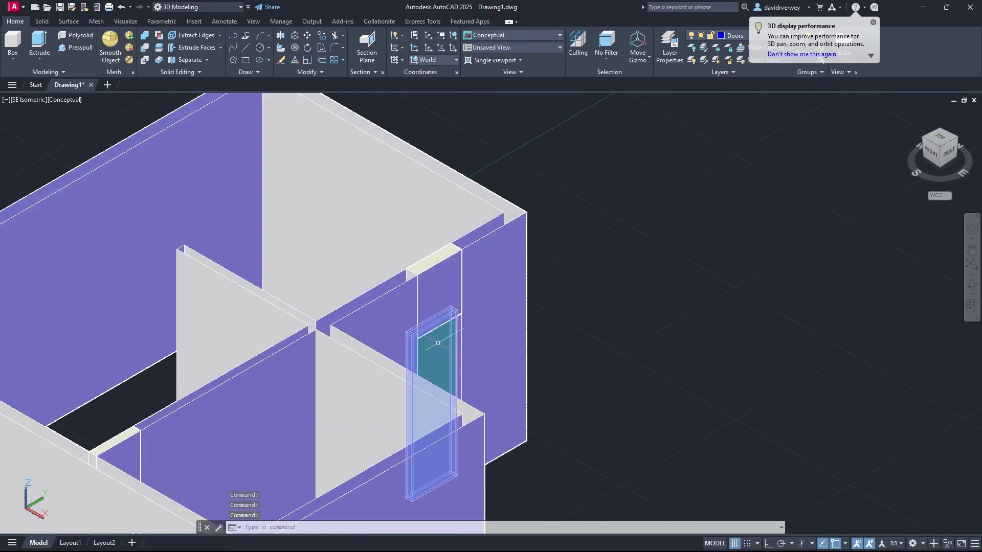
pyautogui.moveTo(502, 265); pyautogui.dragTo(584, 246, button='middle')
pyautogui.scroll(-5, 619, 296)
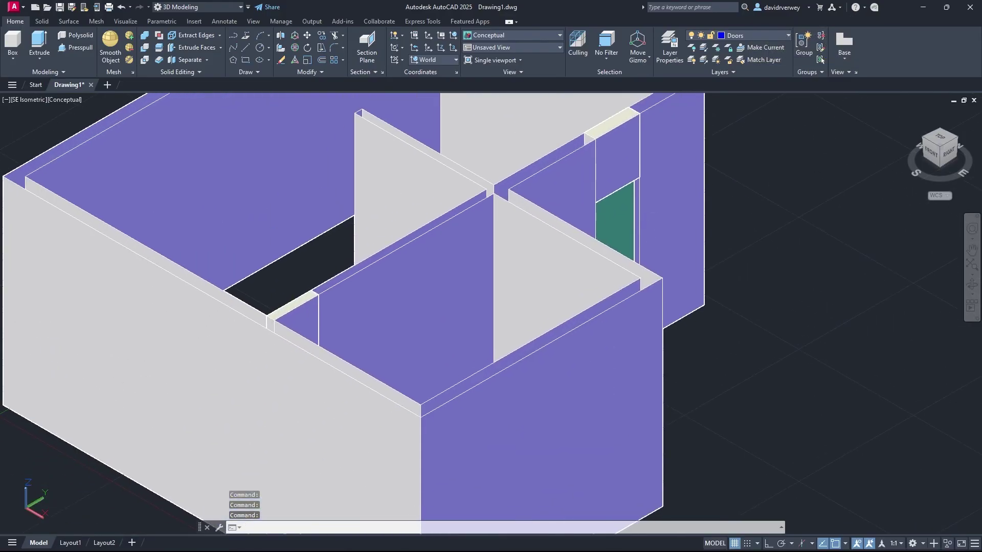
pyautogui.scroll(-2, 619, 296)
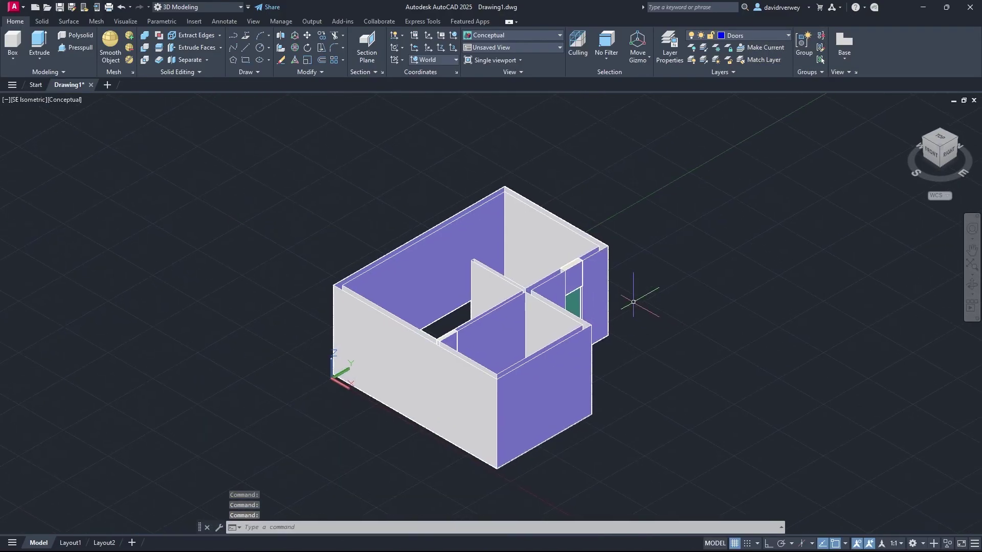